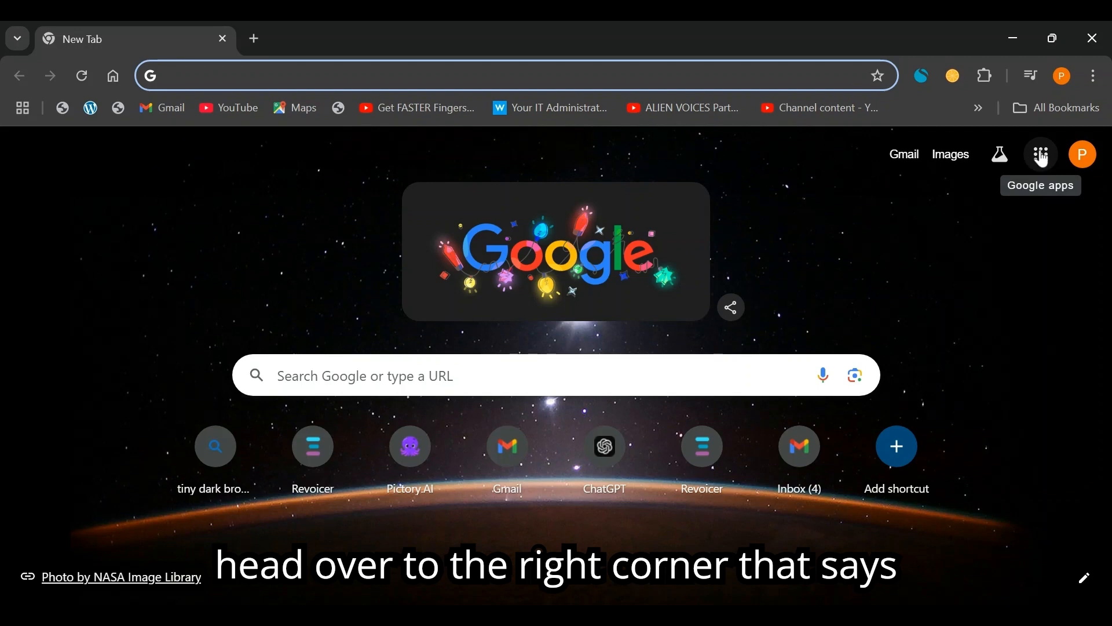
Step: Open the "Copy of Item Sales" spreadsheet from Google Sheets and check the Items and Region column headers
{"action": "left_click", "coordinate": [1041, 155]}
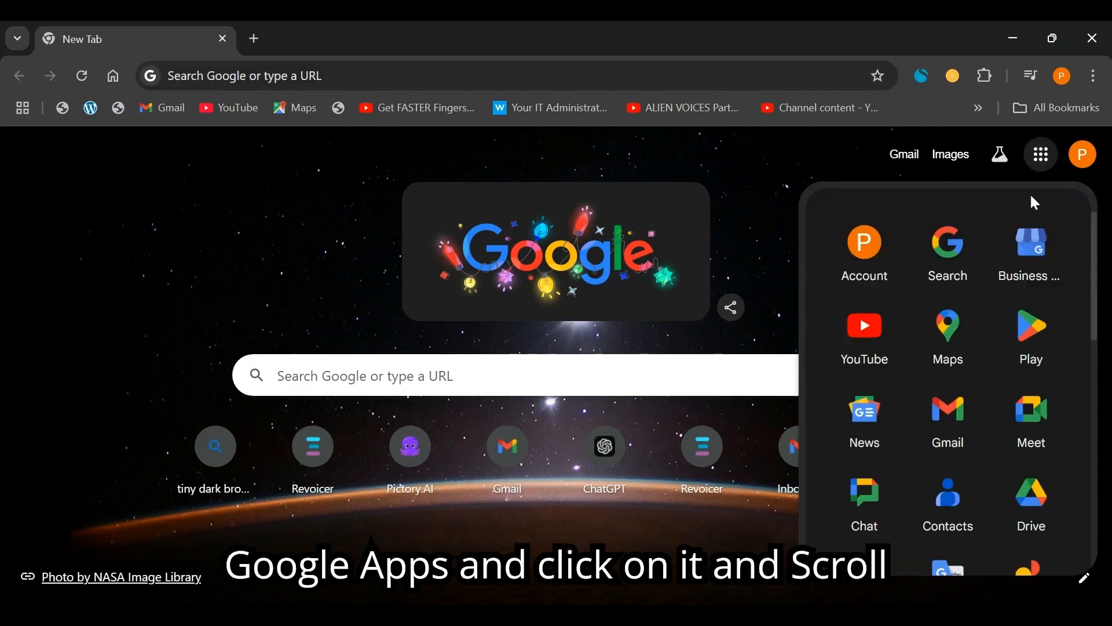
{"action": "scroll", "coordinate": [966, 354], "scroll_direction": "down", "scroll_amount": 5}
{"action": "left_click", "coordinate": [1024, 295]}
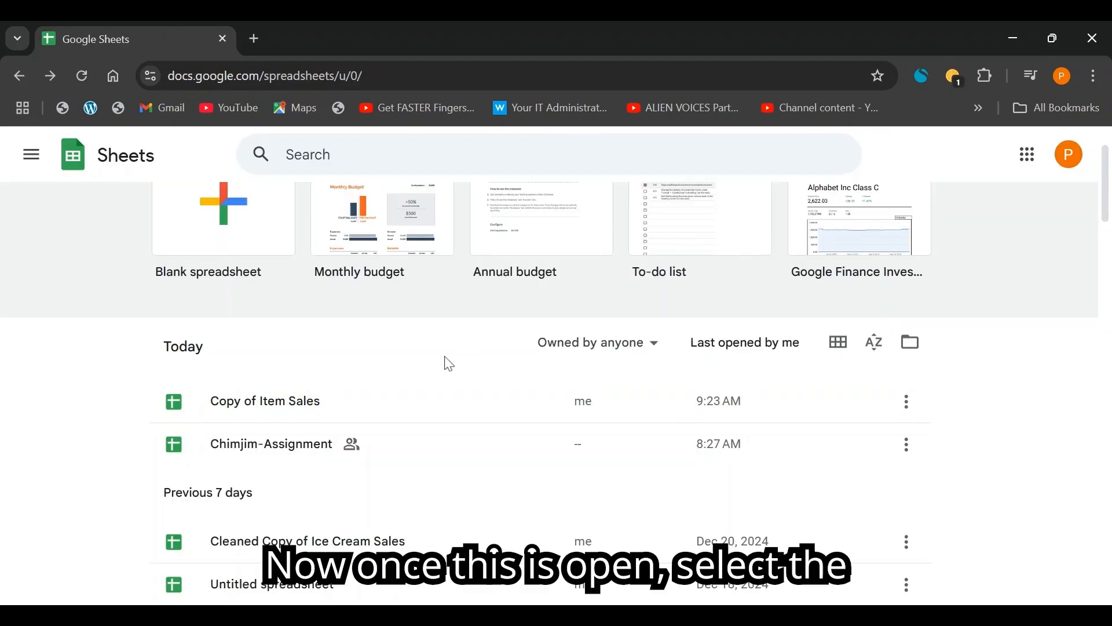
{"action": "scroll", "coordinate": [356, 367], "scroll_direction": "up", "scroll_amount": 2}
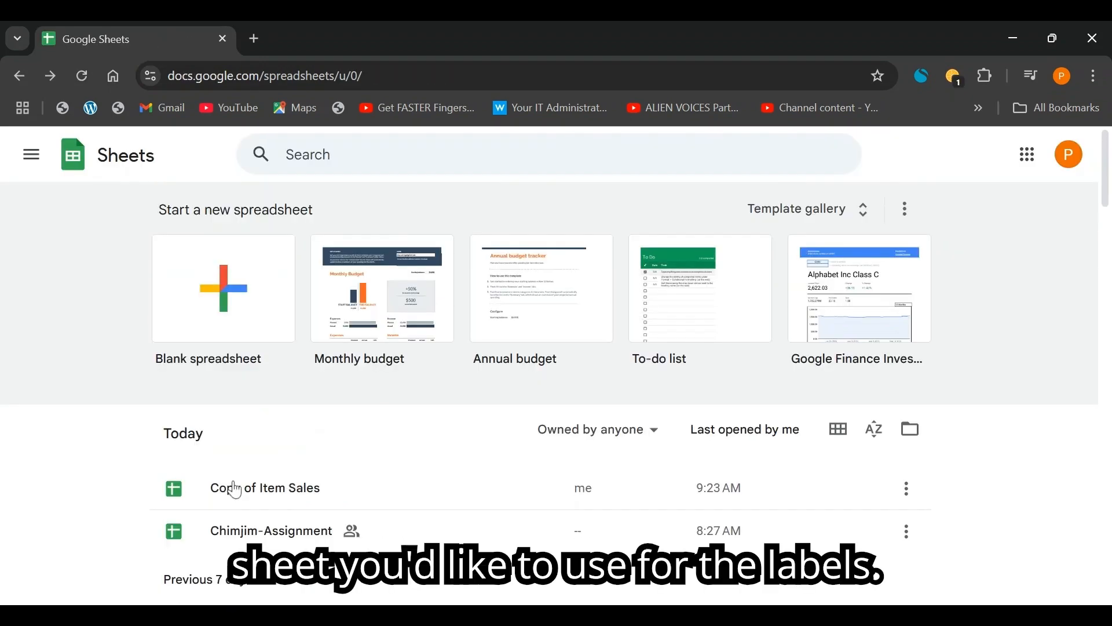
{"action": "left_click", "coordinate": [235, 489]}
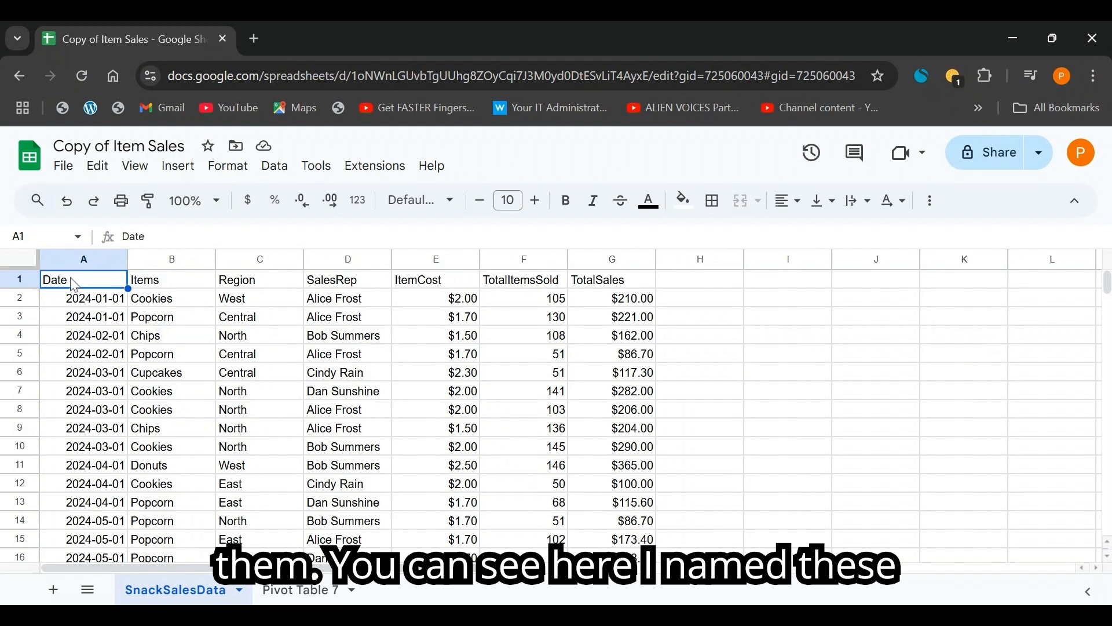
{"action": "left_click", "coordinate": [178, 283]}
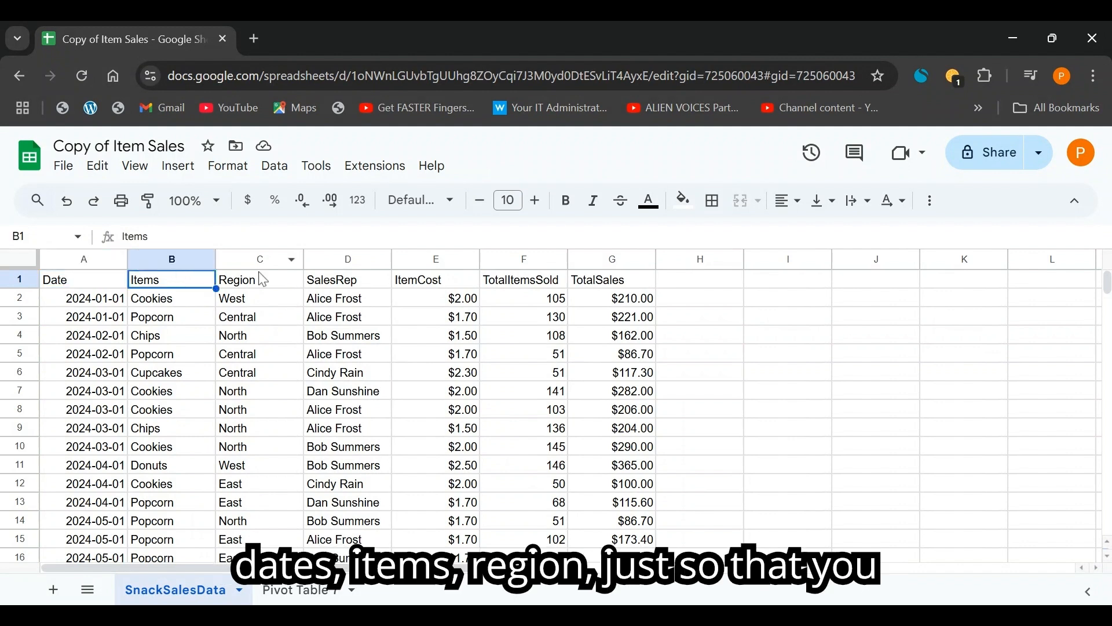
{"action": "left_click", "coordinate": [263, 284]}
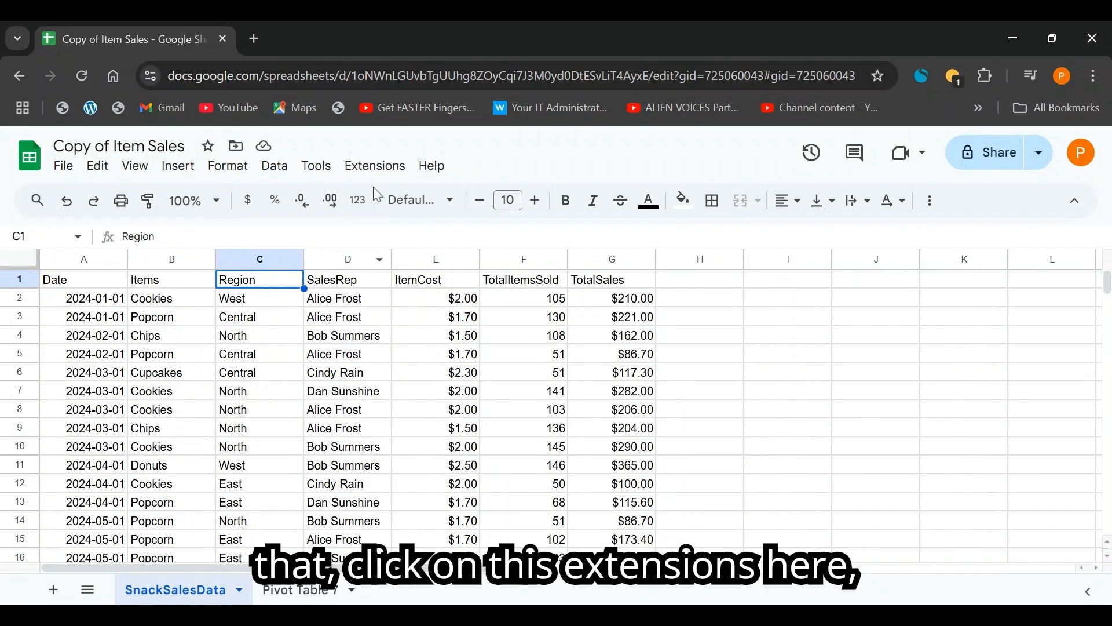
Step: Search the Google Workspace Marketplace add-ons for "label maker"
{"action": "left_click", "coordinate": [373, 169]}
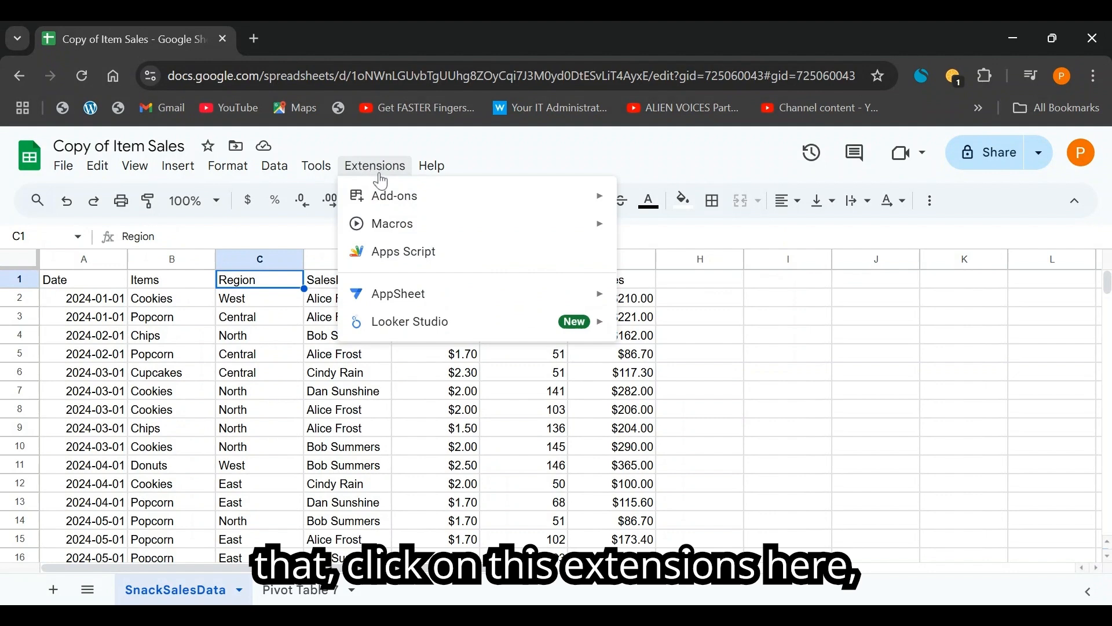
{"action": "mouse_move", "coordinate": [412, 201]}
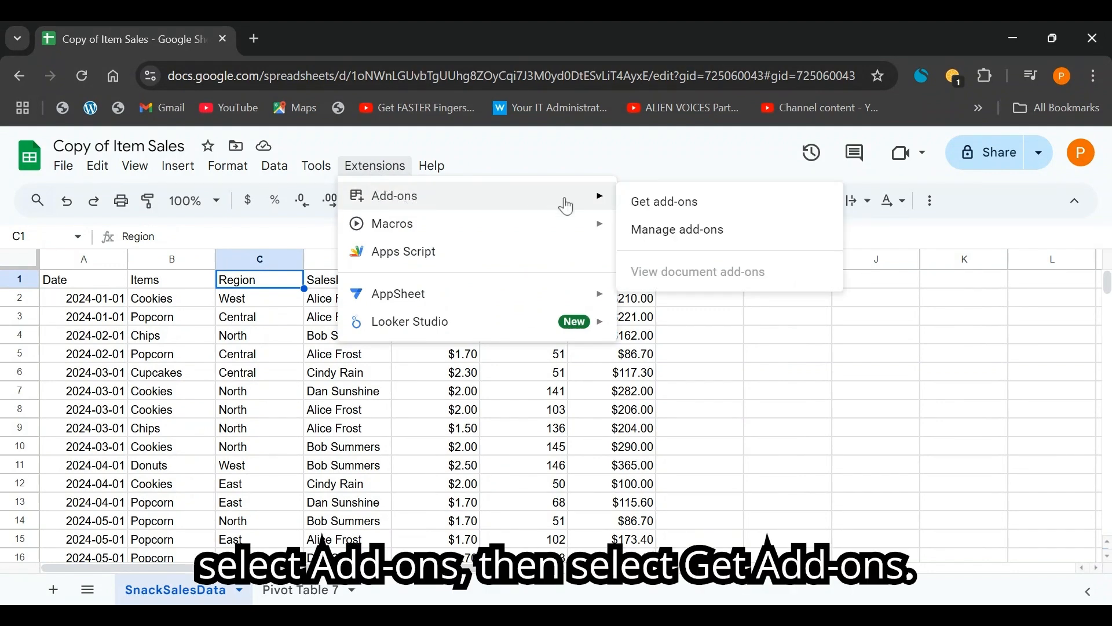
{"action": "left_click", "coordinate": [642, 202]}
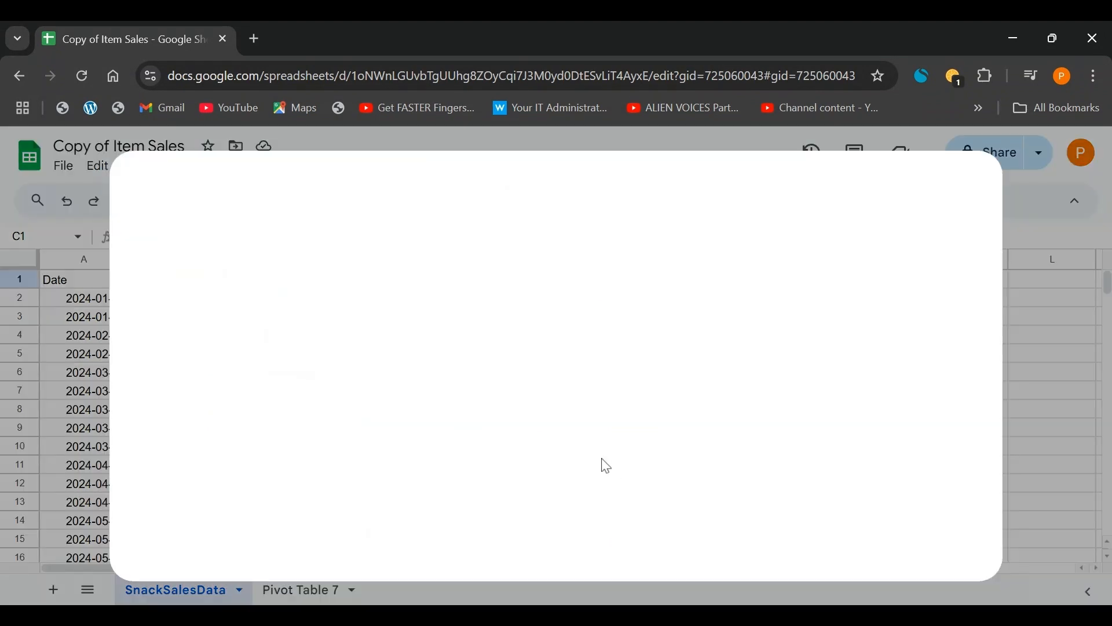
{"action": "left_click", "coordinate": [574, 191]}
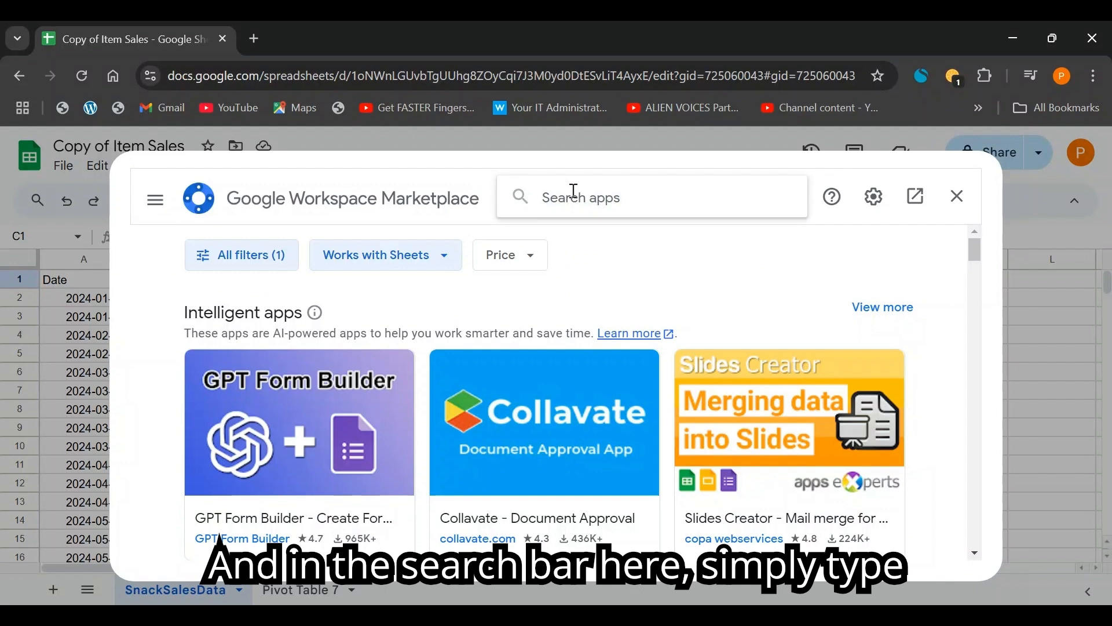
{"action": "type", "text": "label"}
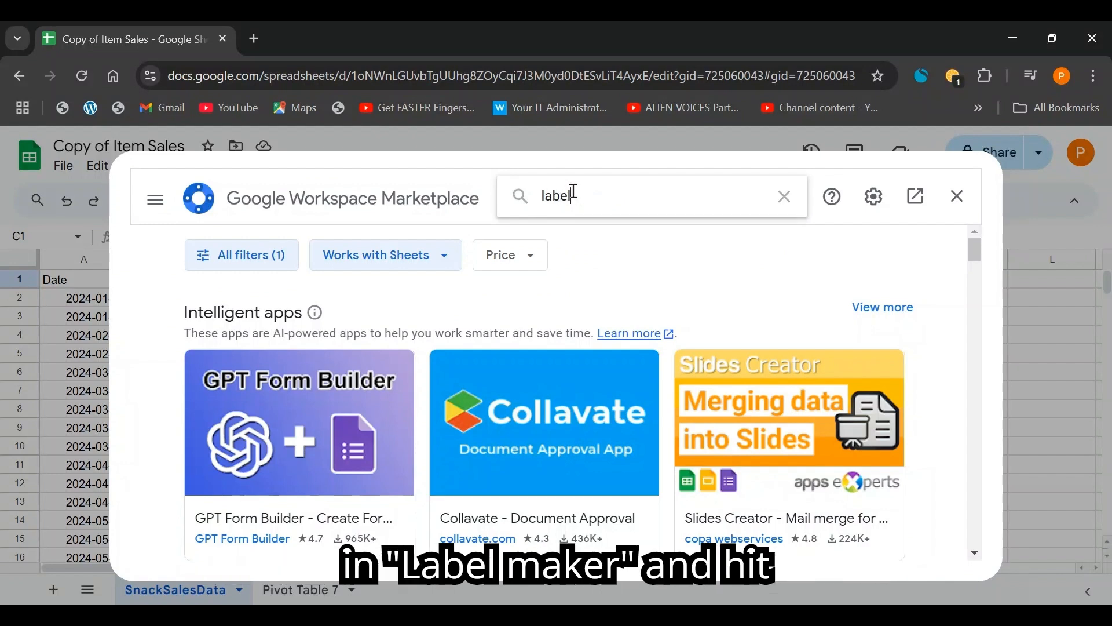
{"action": "type", "text": " maker"}
{"action": "key", "text": "Return"}
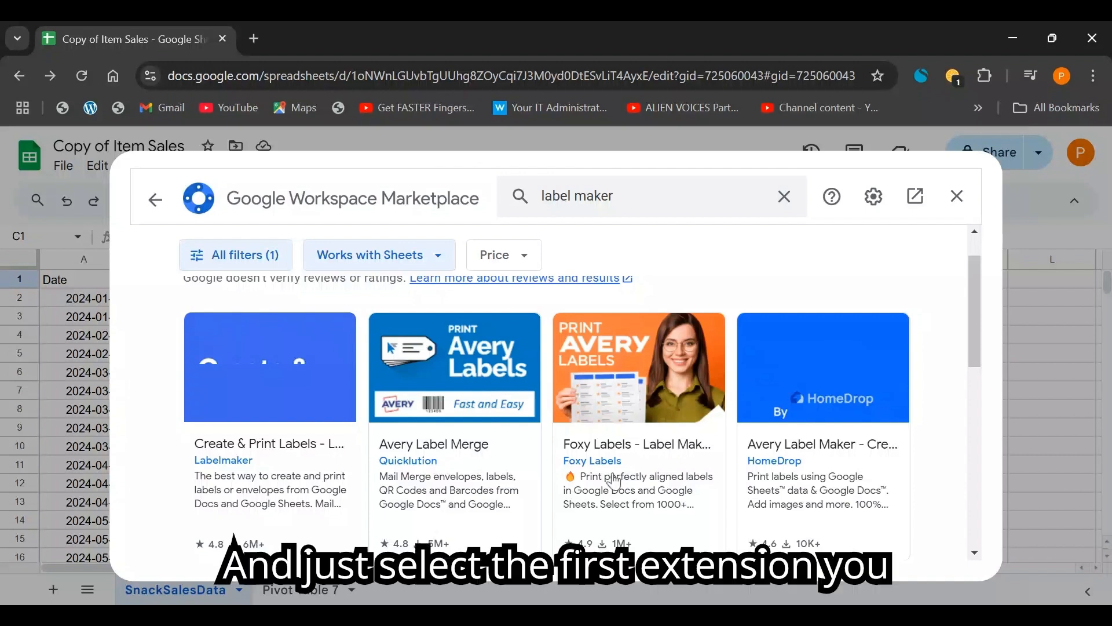
Step: Start installing the Create & Print Labels add-on by Labelmaker and sign in with the existing Google account
{"action": "left_click", "coordinate": [243, 387]}
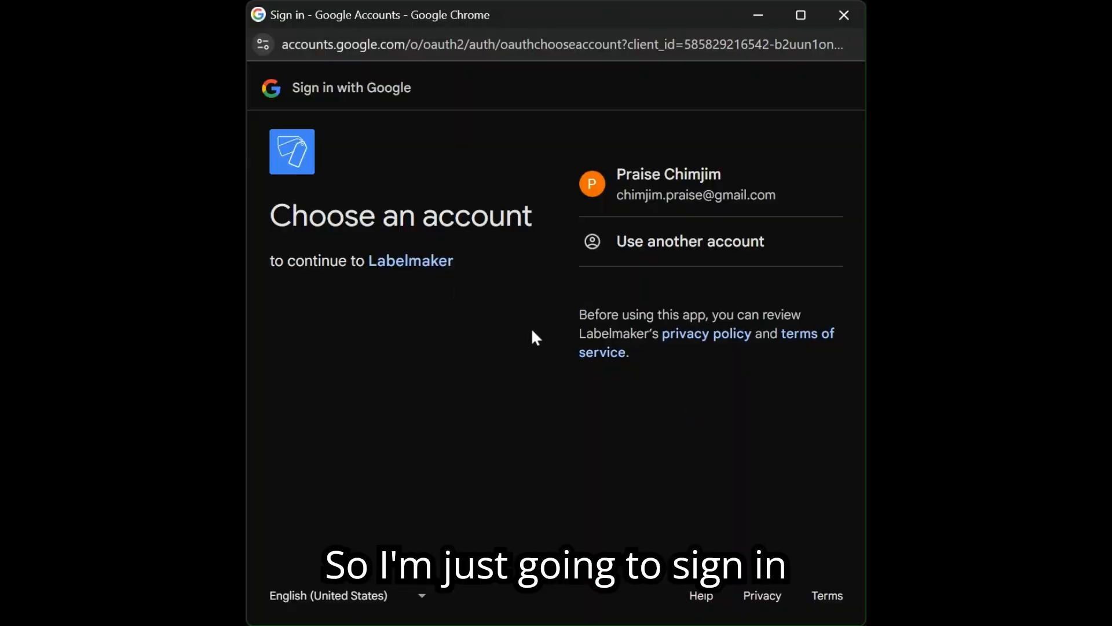
{"action": "left_click", "coordinate": [643, 180]}
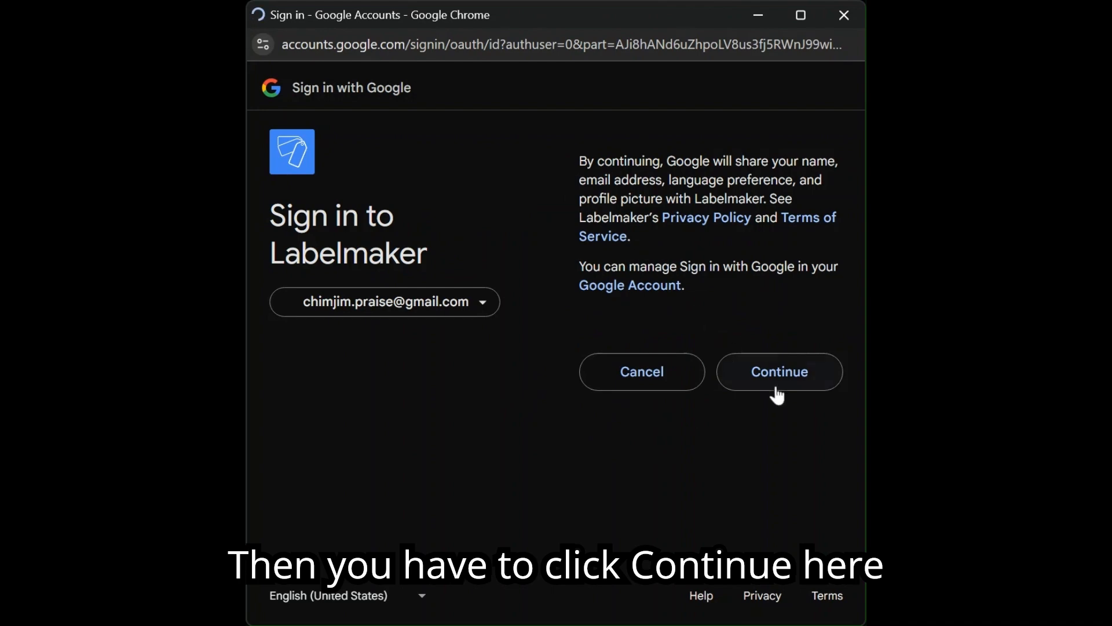
{"action": "left_click", "coordinate": [777, 374]}
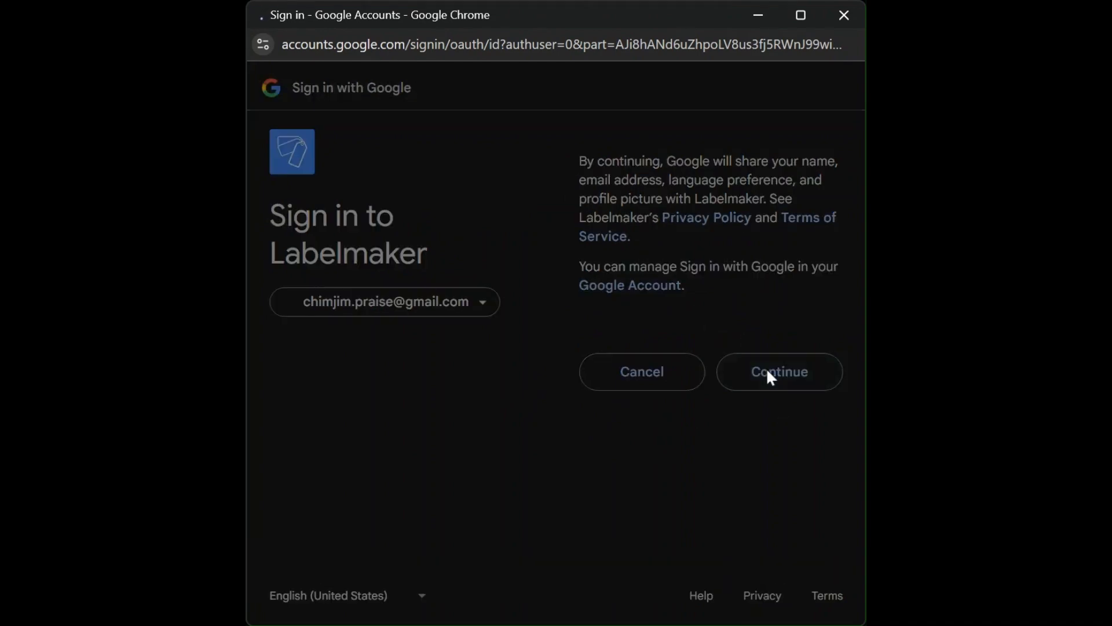
Step: Review the Google account permissions Labelmaker requests, allow them, and close the Marketplace to return to the sheet
{"action": "scroll", "coordinate": [620, 324], "scroll_direction": "up", "scroll_amount": 6}
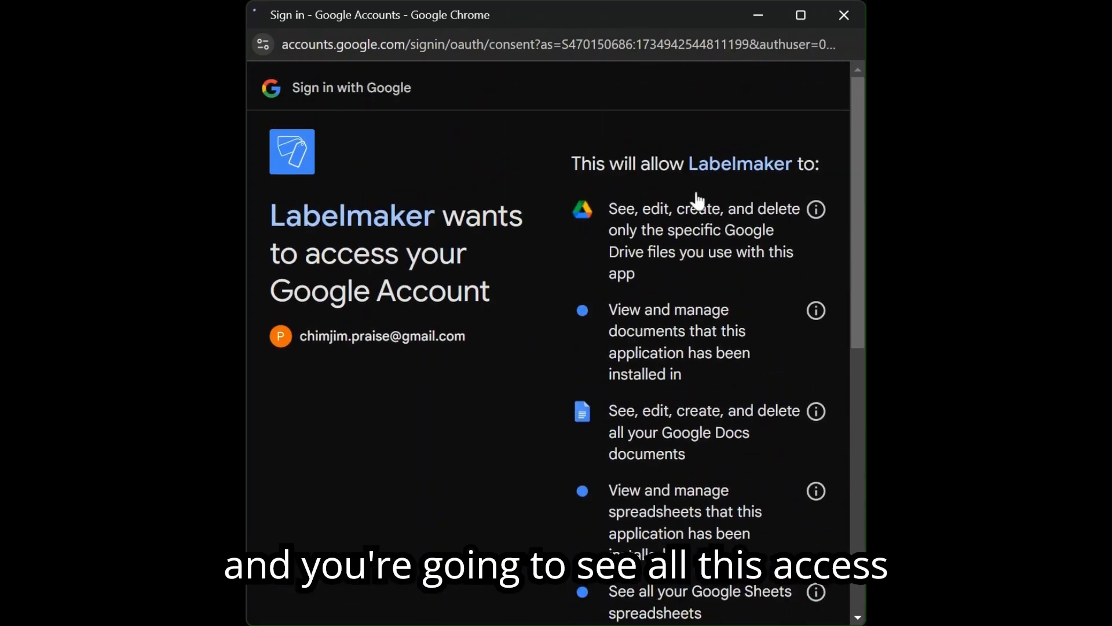
{"action": "scroll", "coordinate": [680, 307], "scroll_direction": "down", "scroll_amount": 3}
{"action": "scroll", "coordinate": [680, 332], "scroll_direction": "up", "scroll_amount": 3}
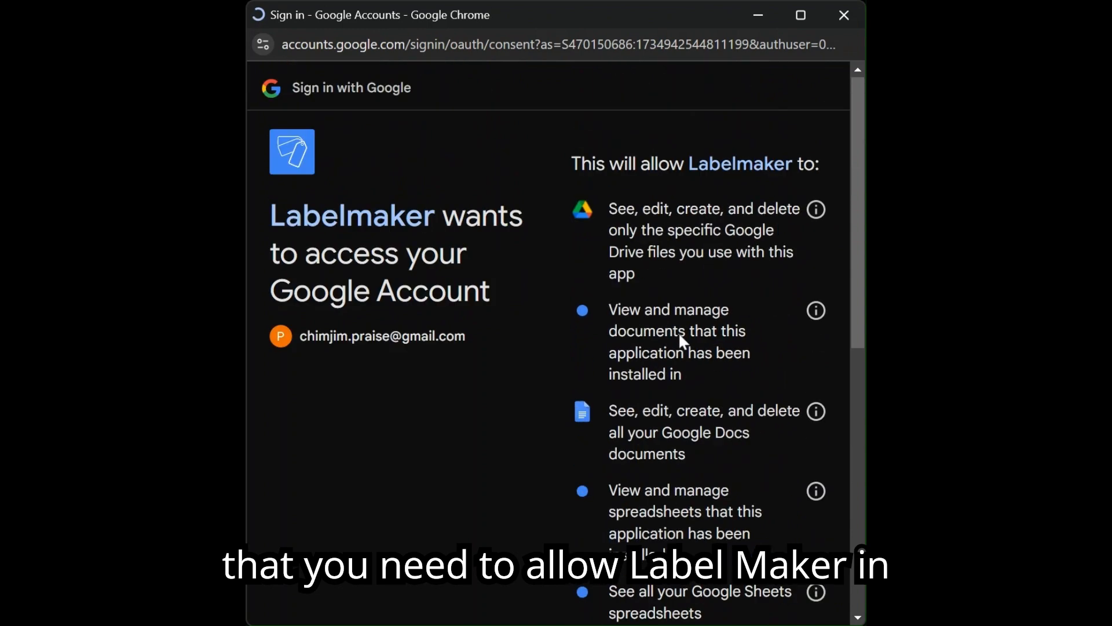
{"action": "scroll", "coordinate": [685, 241], "scroll_direction": "down", "scroll_amount": 6}
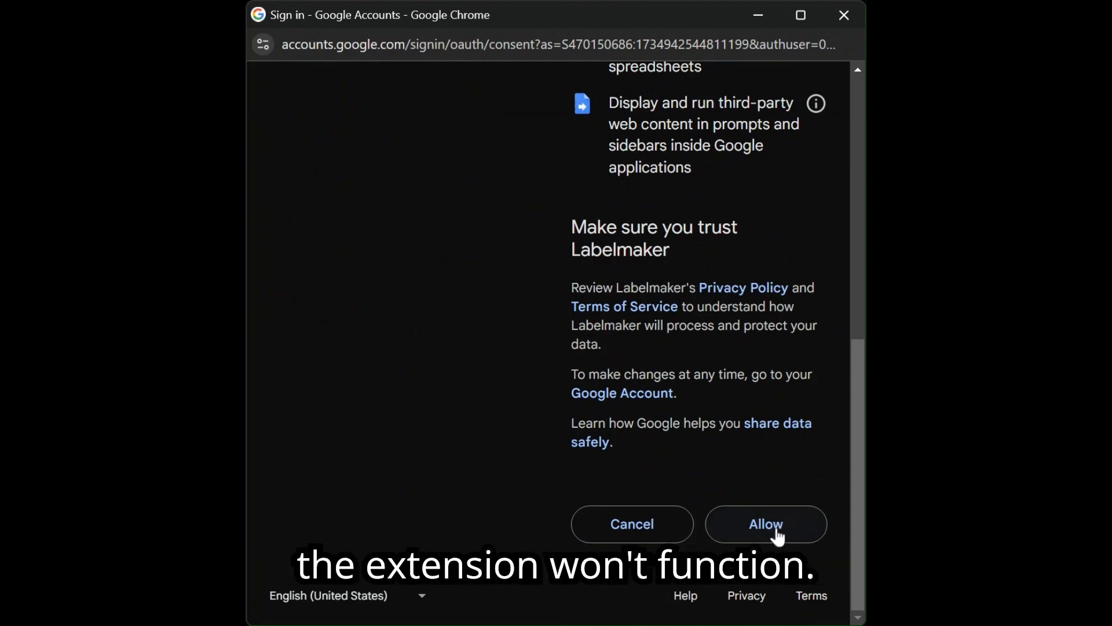
{"action": "left_click", "coordinate": [778, 534]}
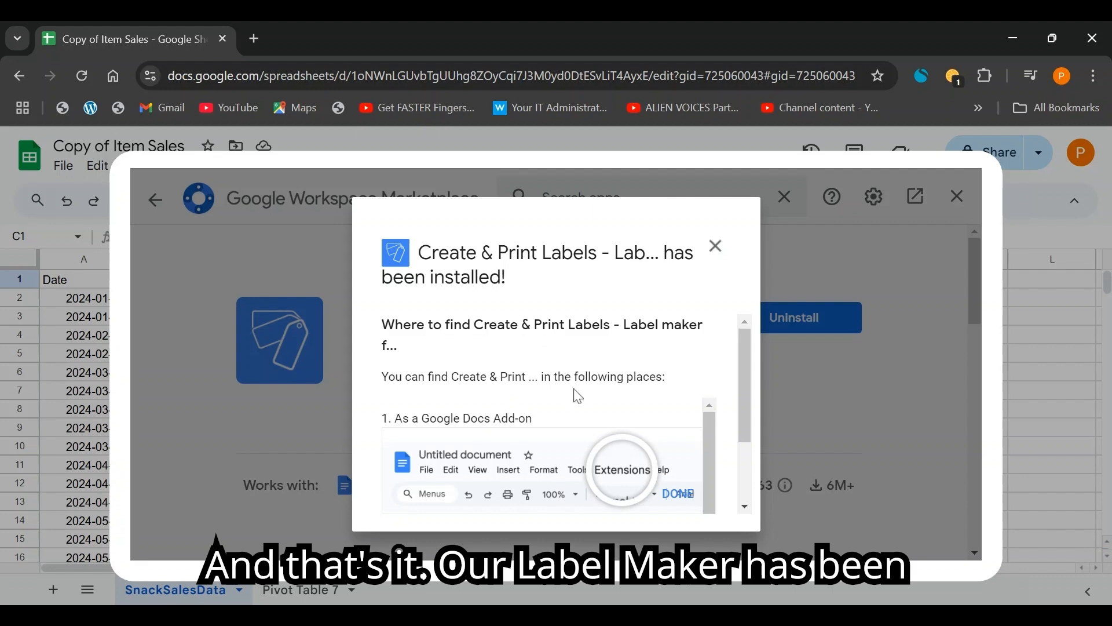
{"action": "scroll", "coordinate": [616, 383], "scroll_direction": "down", "scroll_amount": 3}
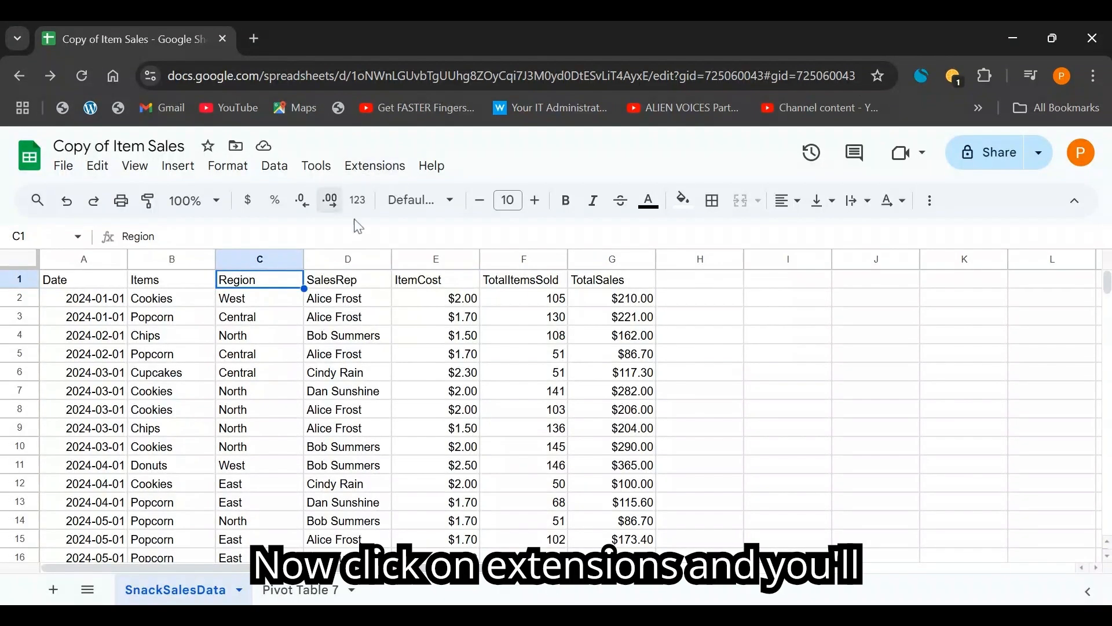
Step: Open label creation in the Create & Print Labels add-on and check its trial terms
{"action": "left_click", "coordinate": [375, 168]}
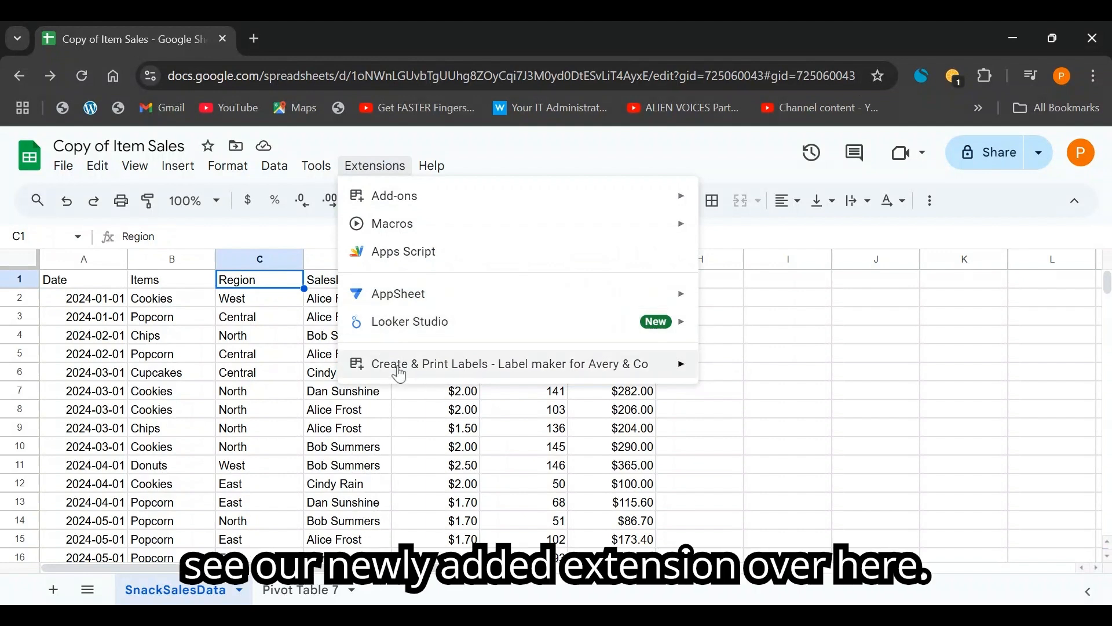
{"action": "mouse_move", "coordinate": [406, 377]}
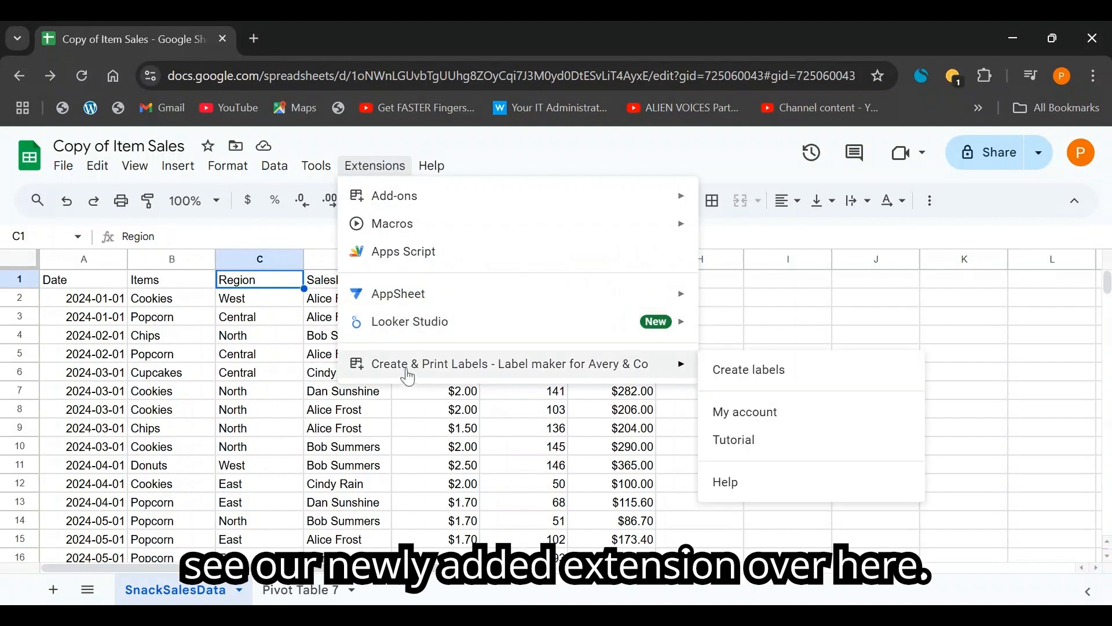
{"action": "left_click", "coordinate": [724, 371]}
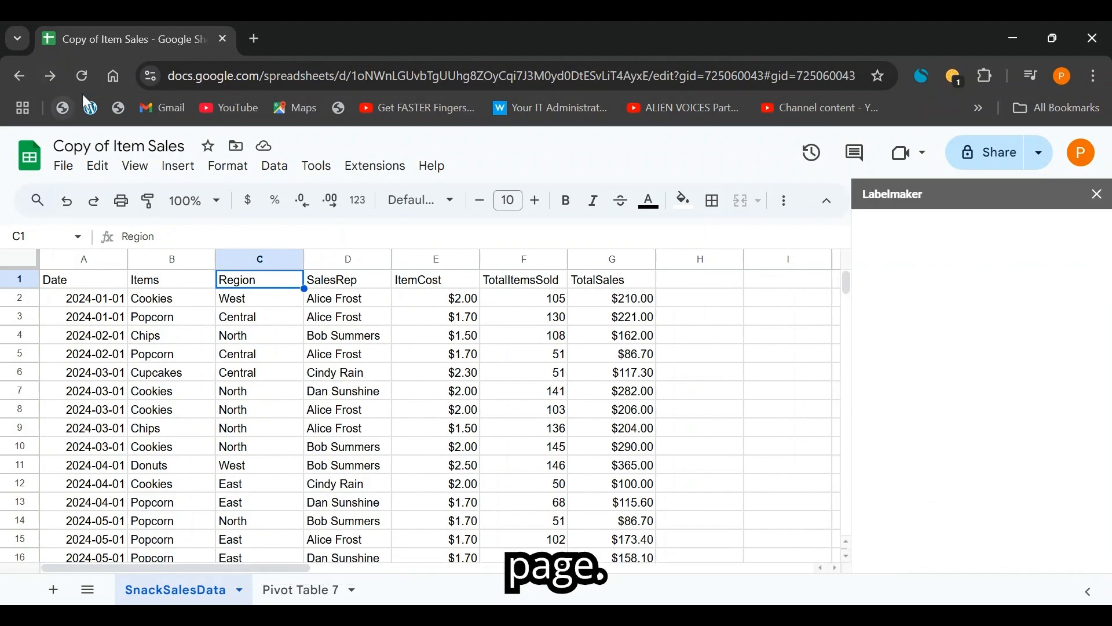
{"action": "scroll", "coordinate": [1035, 455], "scroll_direction": "down", "scroll_amount": 5}
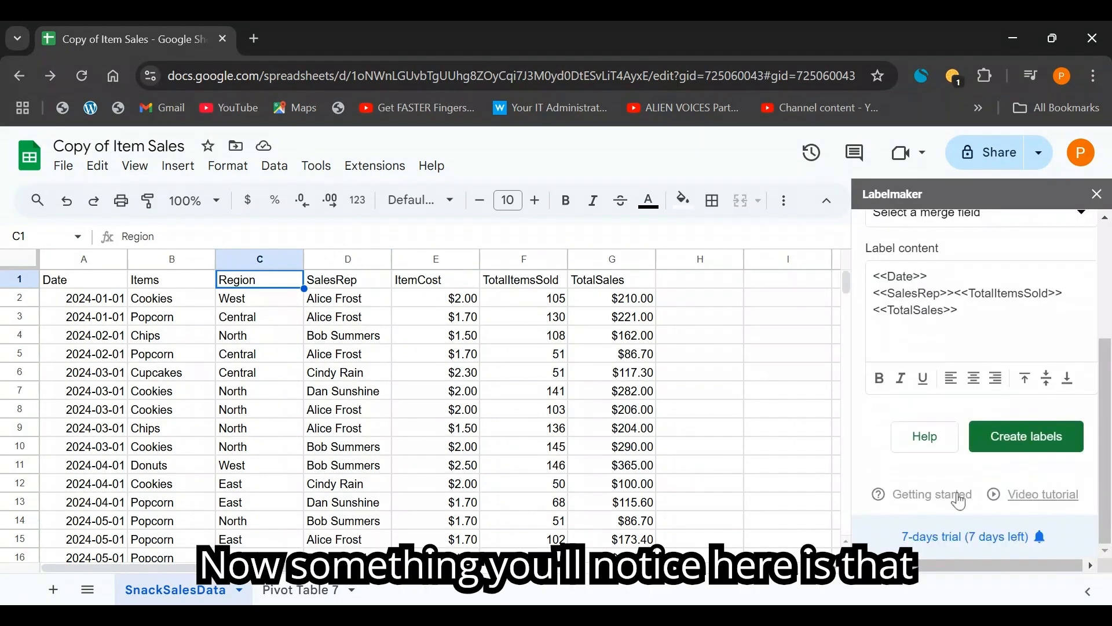
{"action": "mouse_move", "coordinate": [923, 547]}
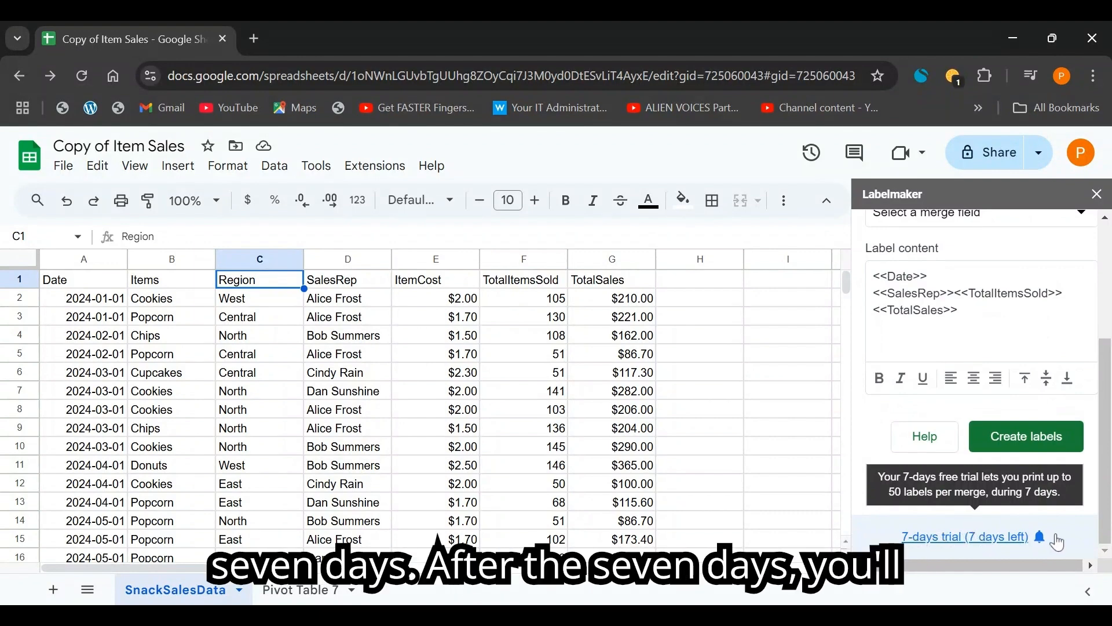
{"action": "scroll", "coordinate": [1010, 540], "scroll_direction": "up", "scroll_amount": 1}
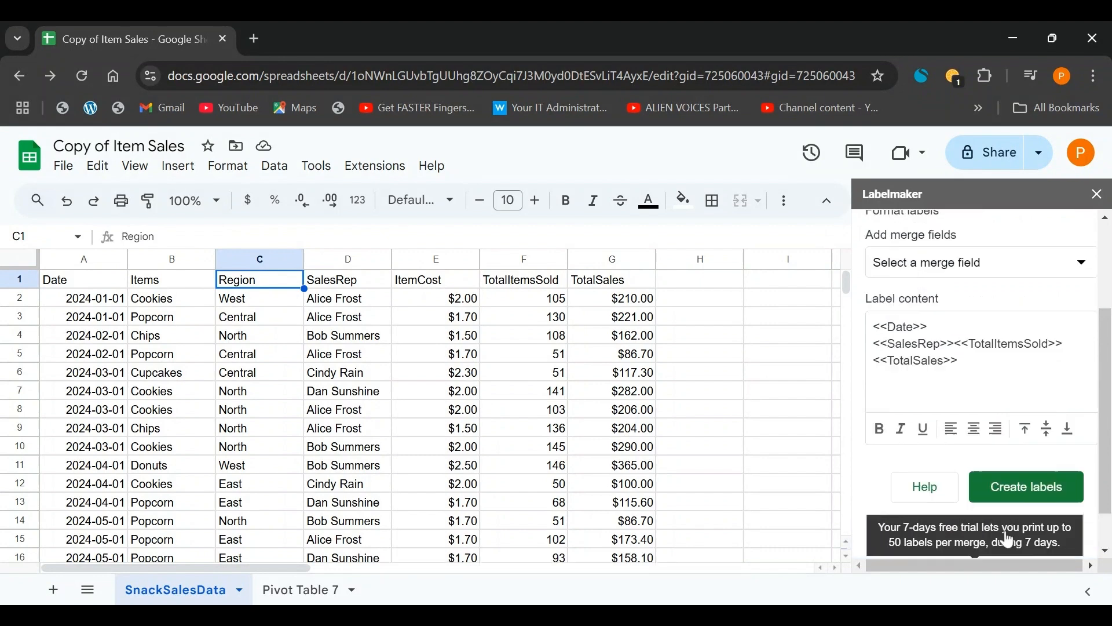
{"action": "scroll", "coordinate": [1010, 540], "scroll_direction": "up", "scroll_amount": 3}
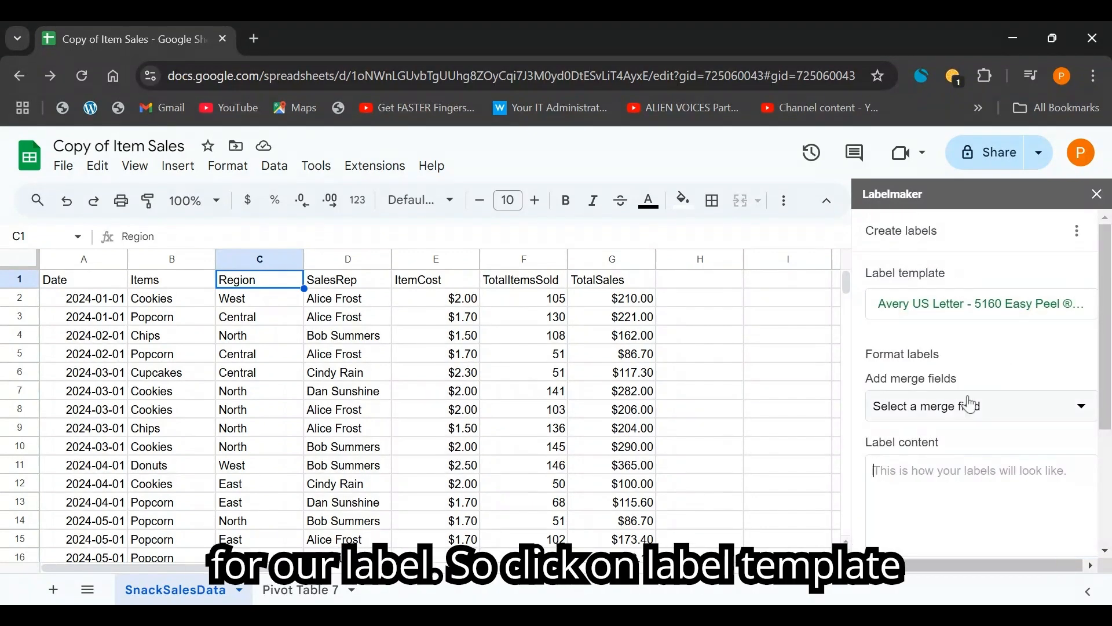
Step: Set the label template to Avery US Letter - 5160 Easy Peel from the most popular templates
{"action": "left_click", "coordinate": [939, 307]}
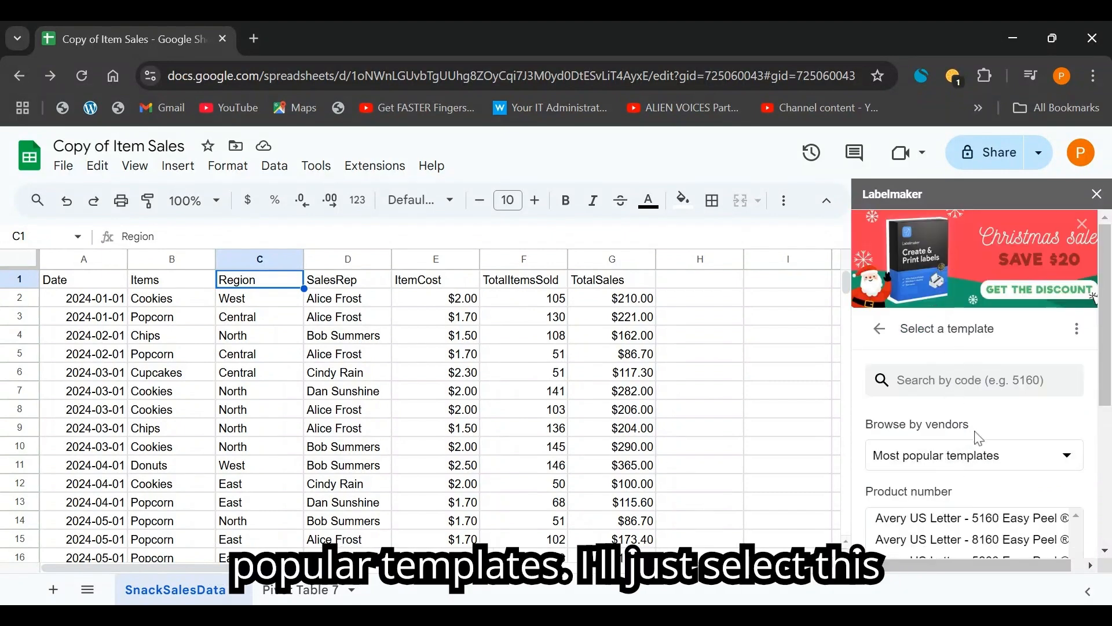
{"action": "scroll", "coordinate": [1088, 411], "scroll_direction": "down", "scroll_amount": 2}
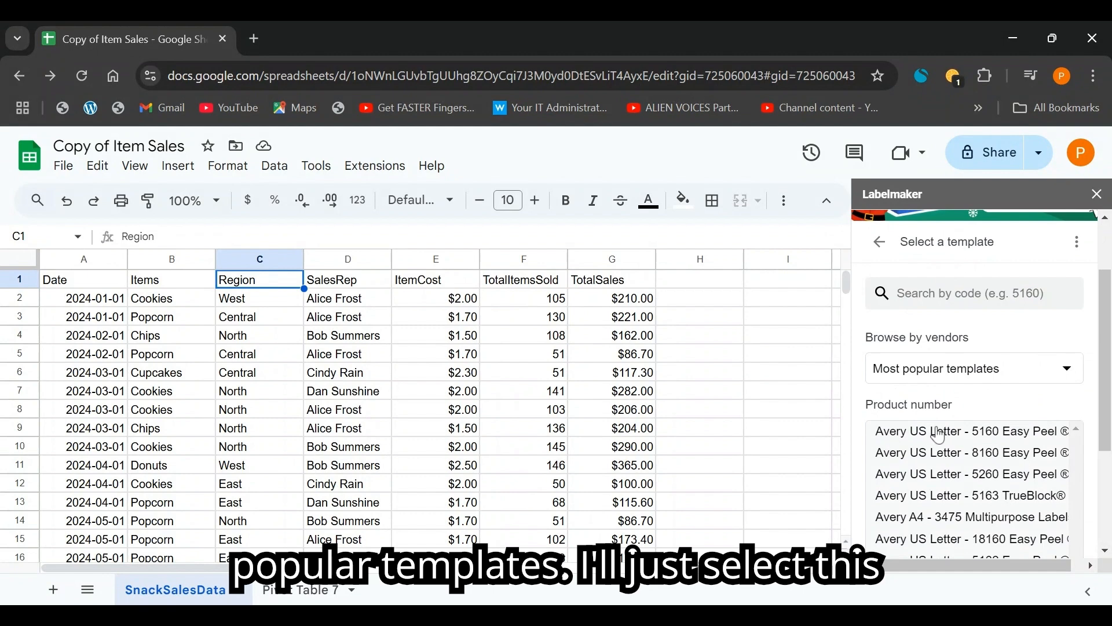
{"action": "scroll", "coordinate": [1042, 469], "scroll_direction": "down", "scroll_amount": 2}
{"action": "scroll", "coordinate": [1043, 418], "scroll_direction": "up", "scroll_amount": 3}
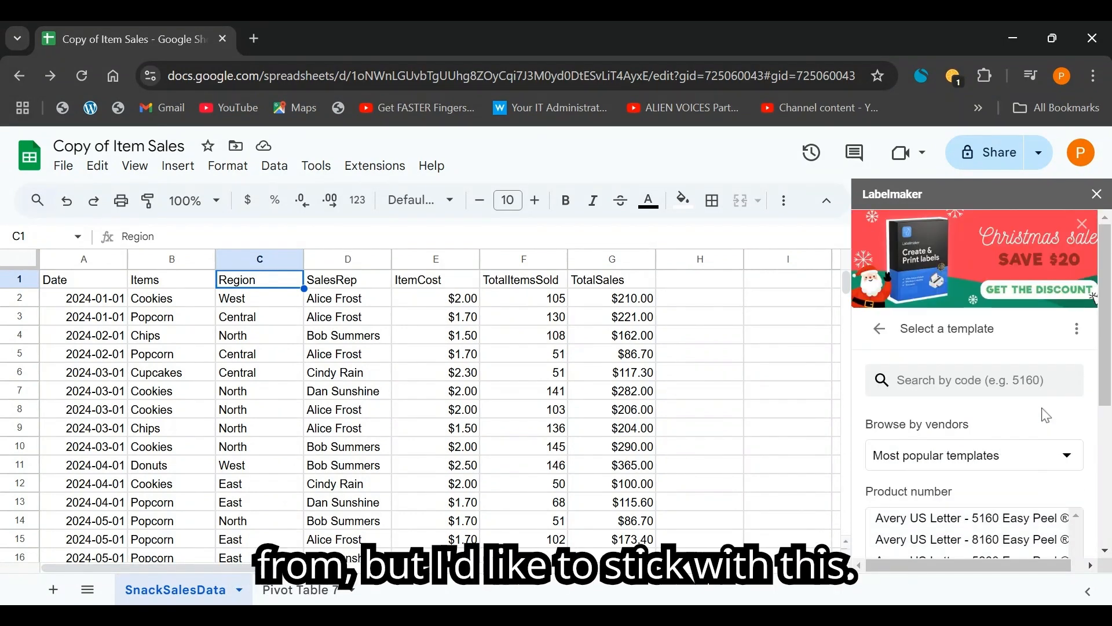
{"action": "scroll", "coordinate": [1019, 457], "scroll_direction": "down", "scroll_amount": 2}
{"action": "left_click", "coordinate": [988, 430]}
{"action": "scroll", "coordinate": [996, 440], "scroll_direction": "down", "scroll_amount": 2}
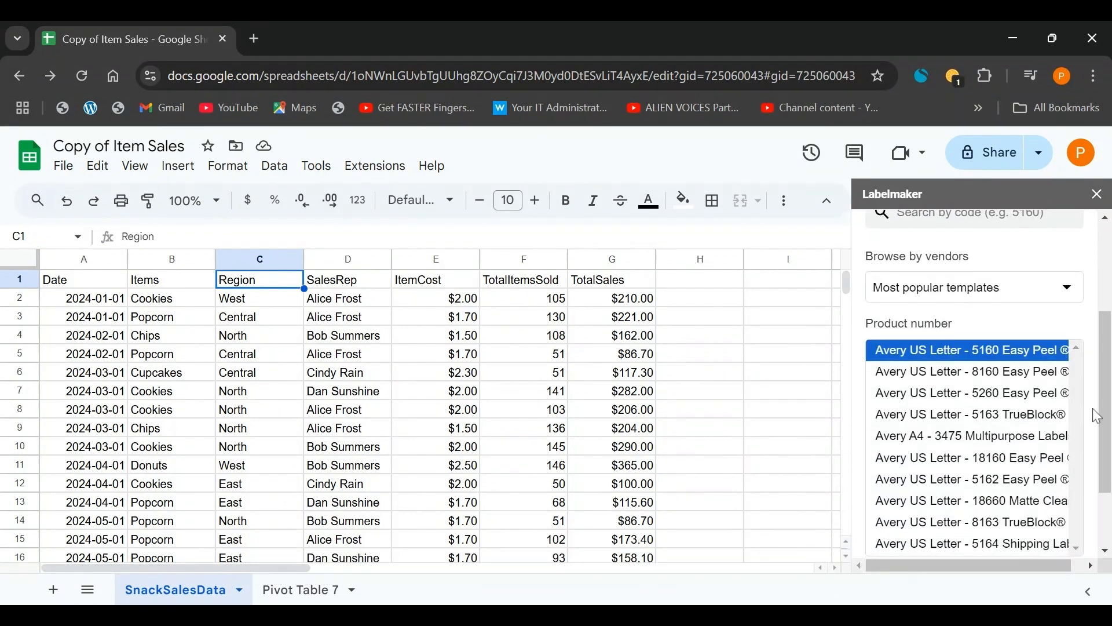
{"action": "scroll", "coordinate": [1043, 475], "scroll_direction": "down", "scroll_amount": 2}
{"action": "left_click", "coordinate": [1054, 521]}
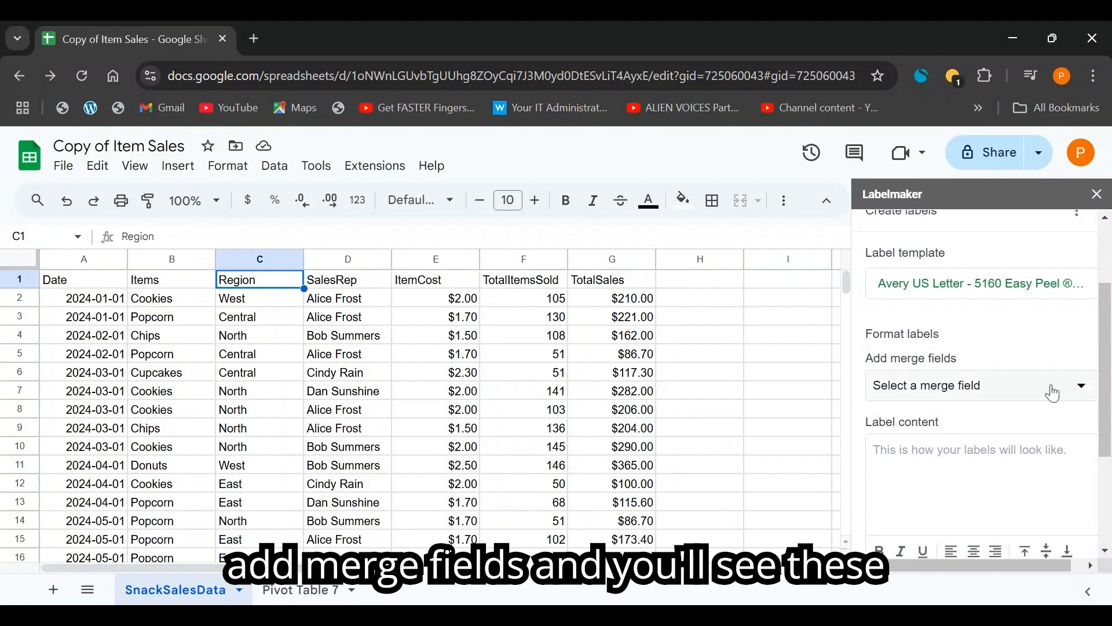
Step: Add the Date, SalesRep and TotalSales merge fields to the label content, each on its own line
{"action": "scroll", "coordinate": [946, 435], "scroll_direction": "down", "scroll_amount": 2}
{"action": "left_click", "coordinate": [956, 300]}
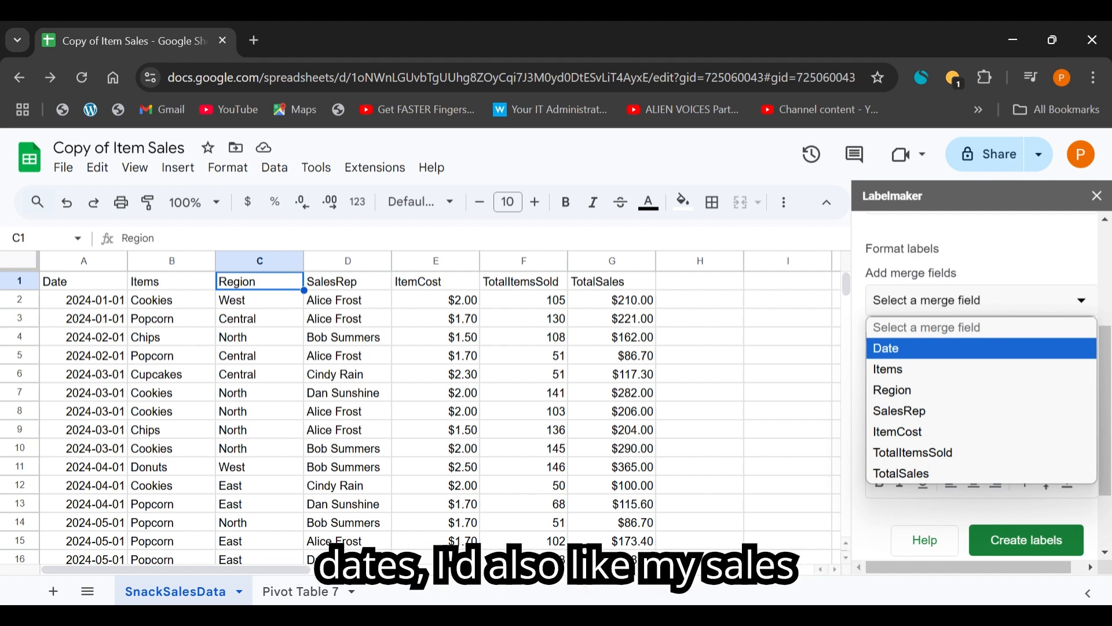
{"action": "left_click", "coordinate": [927, 408]}
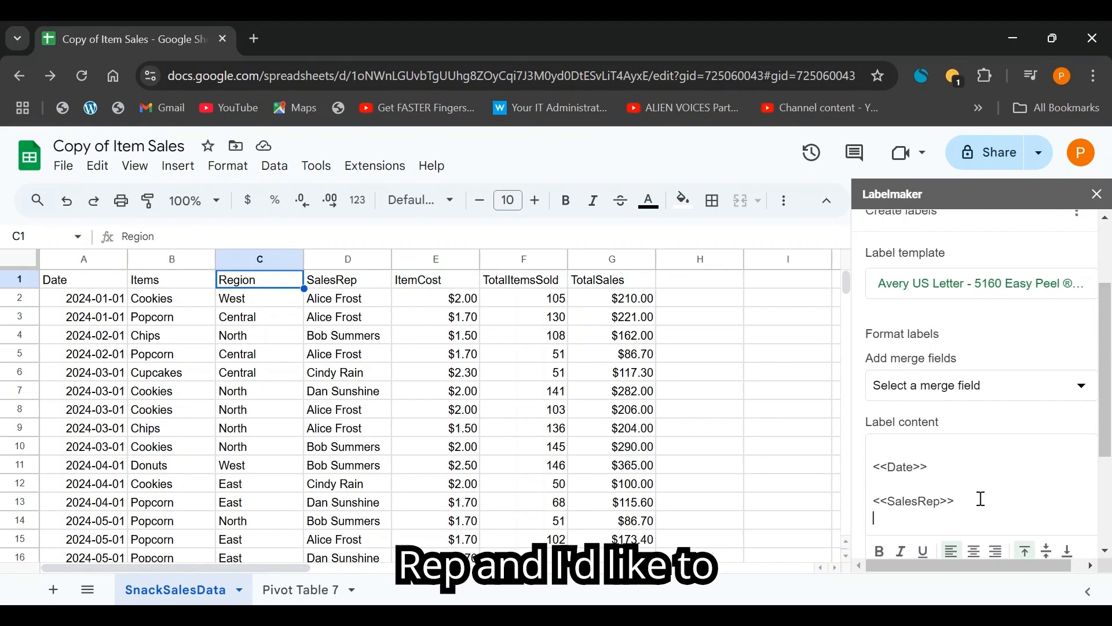
{"action": "left_click", "coordinate": [938, 501]}
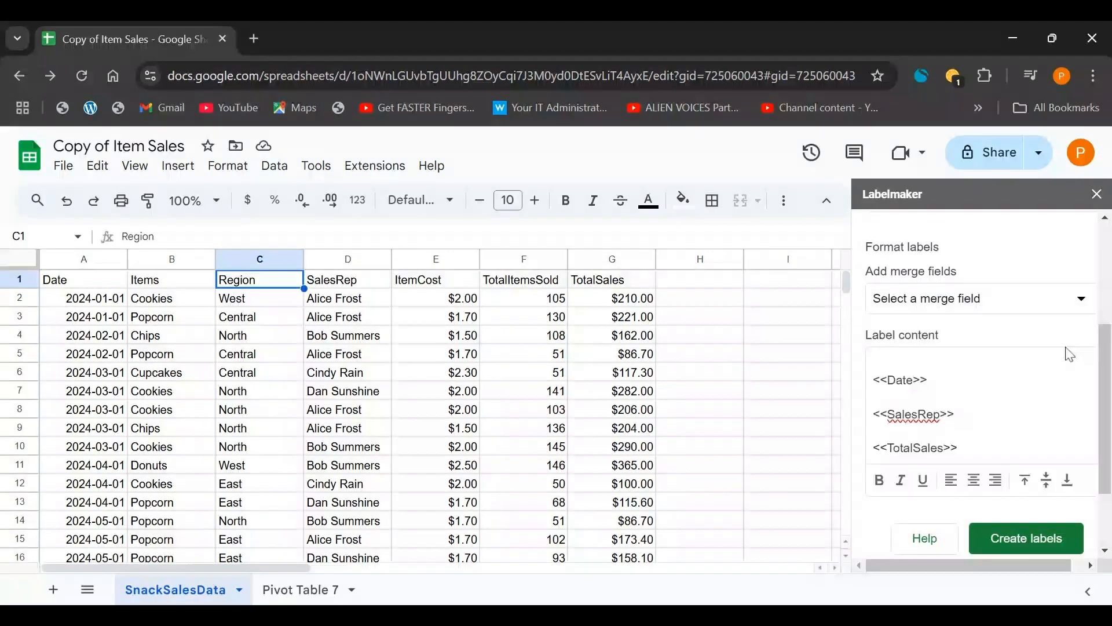
Step: Make the Date, SalesRep and TotalSales merge fields in the label content bold
{"action": "scroll", "coordinate": [985, 426], "scroll_direction": "up", "scroll_amount": 3}
{"action": "scroll", "coordinate": [987, 433], "scroll_direction": "down", "scroll_amount": 1}
{"action": "scroll", "coordinate": [987, 431], "scroll_direction": "down", "scroll_amount": 4}
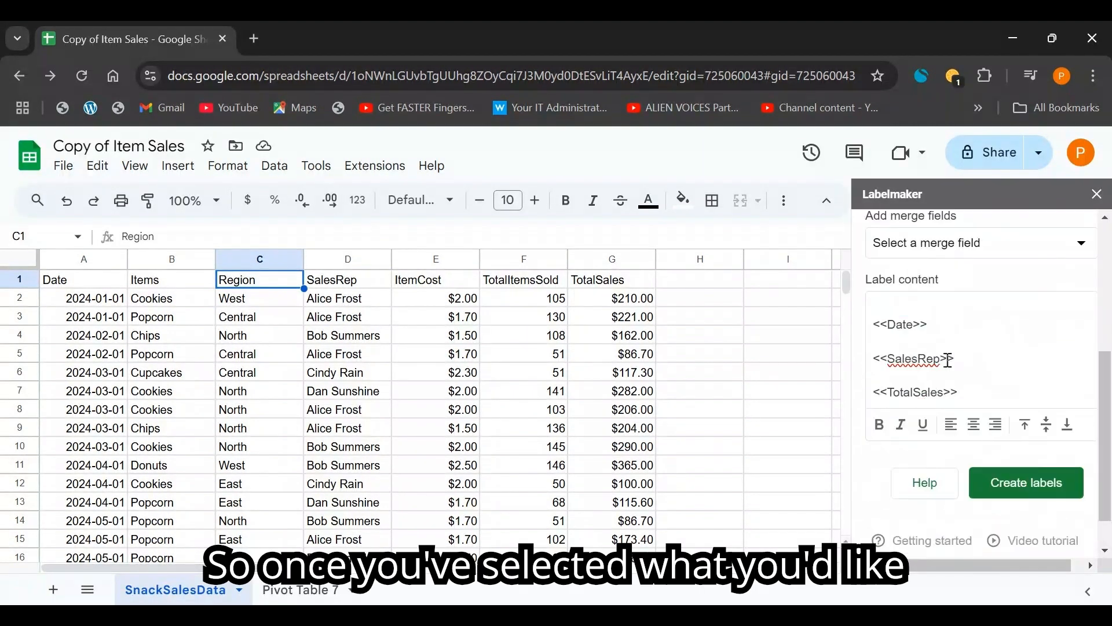
{"action": "scroll", "coordinate": [1002, 371], "scroll_direction": "up", "scroll_amount": 2}
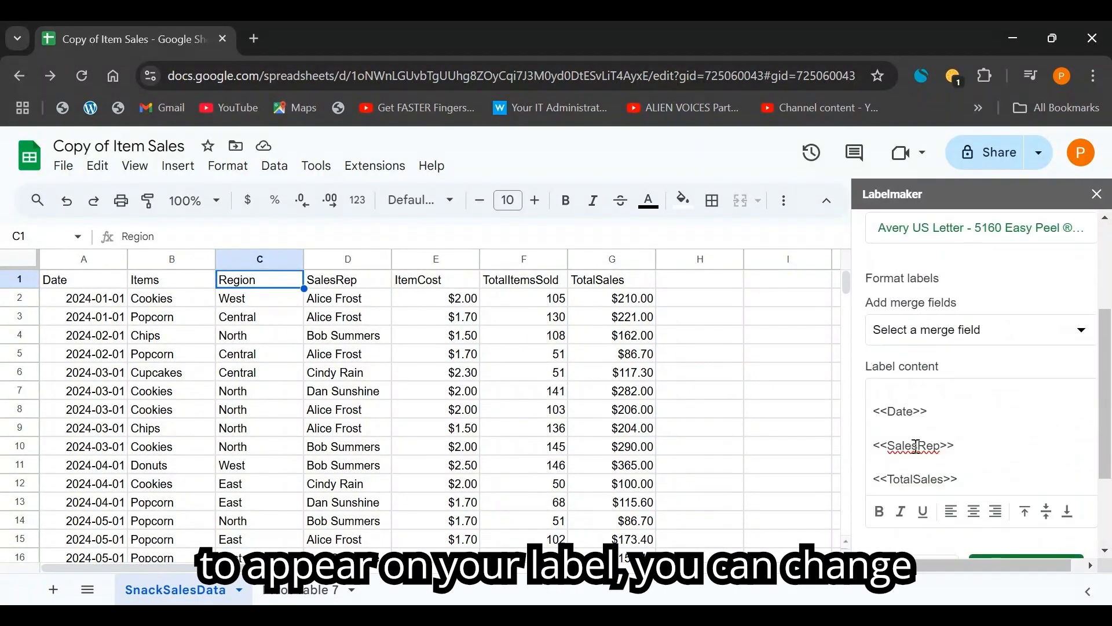
{"action": "left_click_drag", "start_coordinate": [982, 483], "coordinate": [871, 410]}
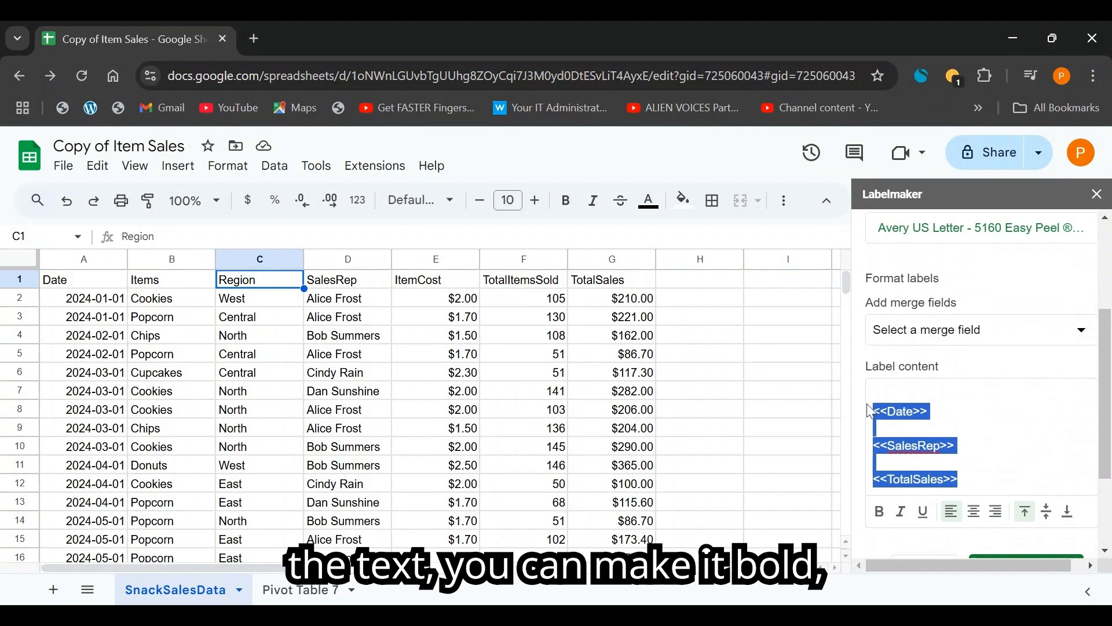
{"action": "left_click", "coordinate": [879, 512]}
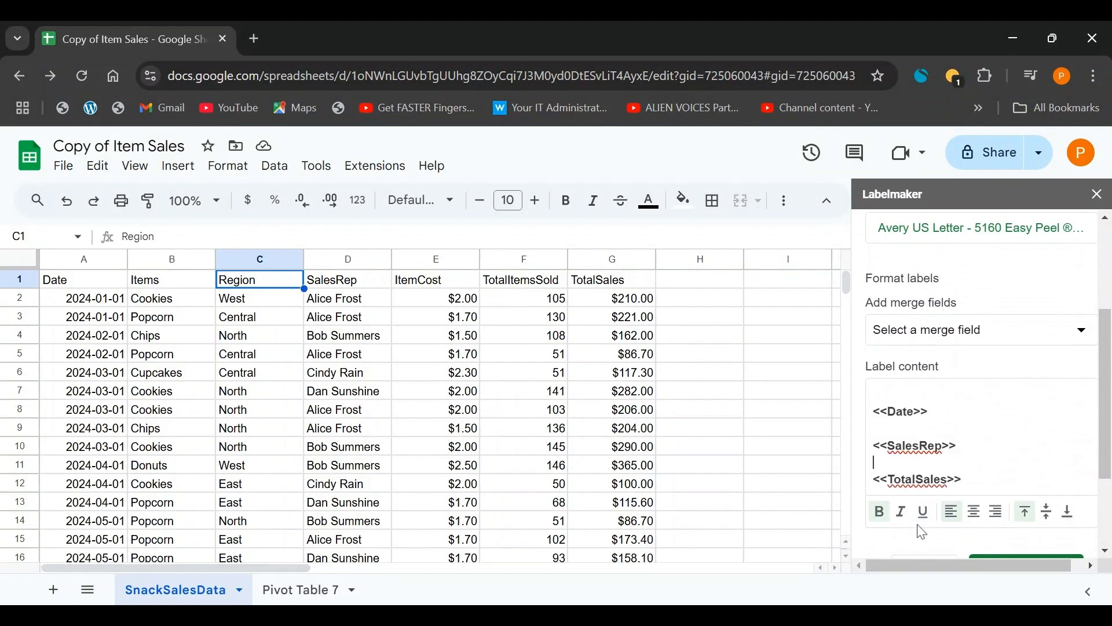
Step: Try the right and left alignments on the label's merge fields and settle on centre alignment
{"action": "scroll", "coordinate": [875, 367], "scroll_direction": "down", "scroll_amount": 2}
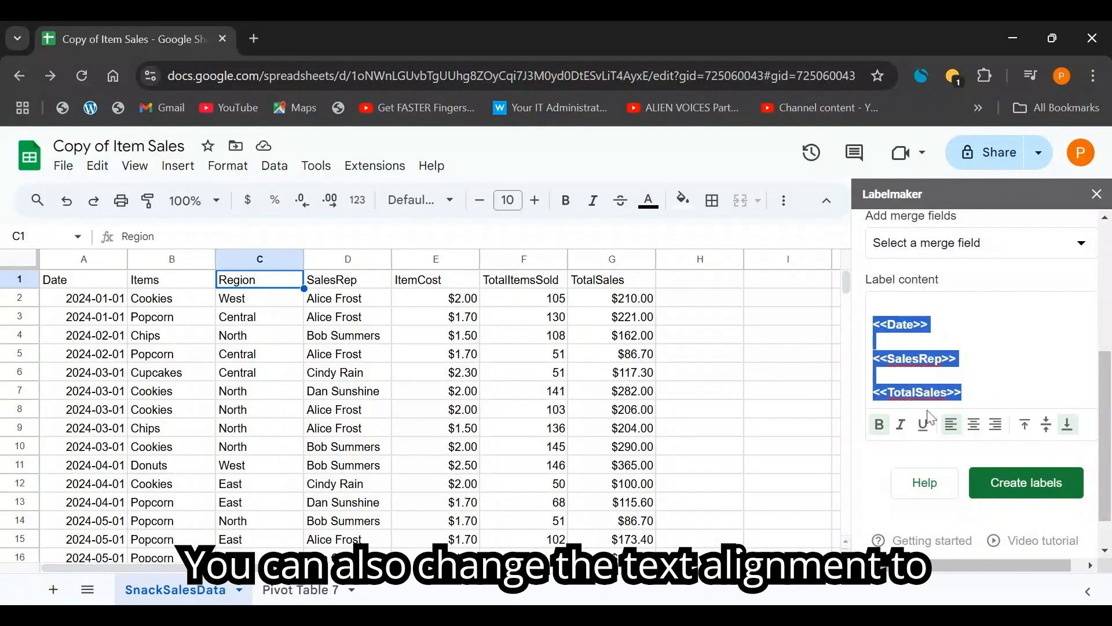
{"action": "left_click", "coordinate": [974, 425]}
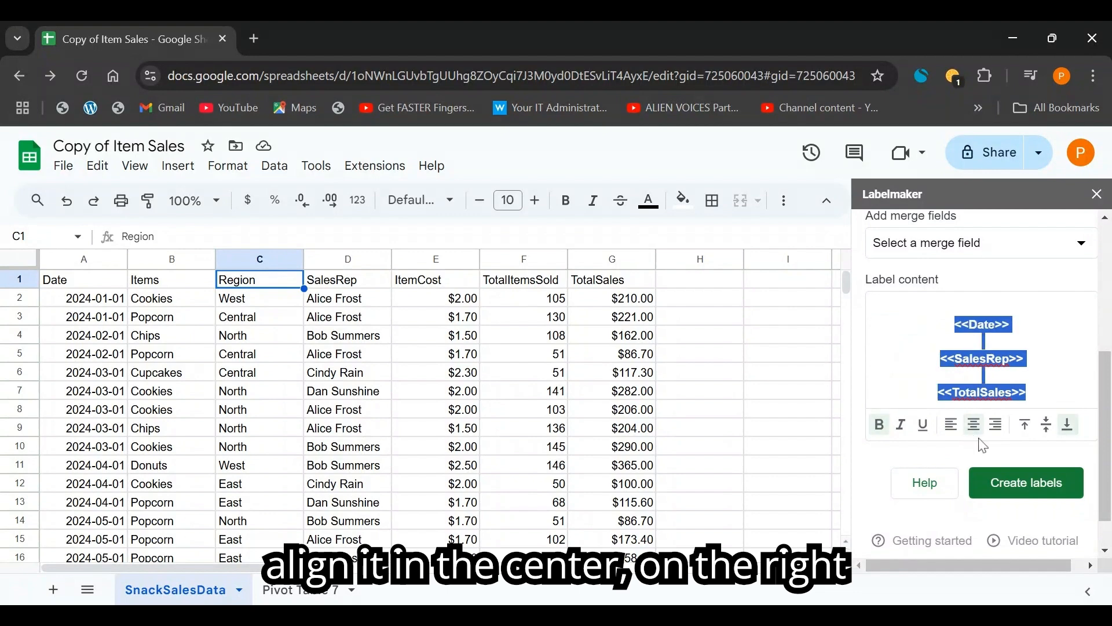
{"action": "left_click", "coordinate": [996, 426]}
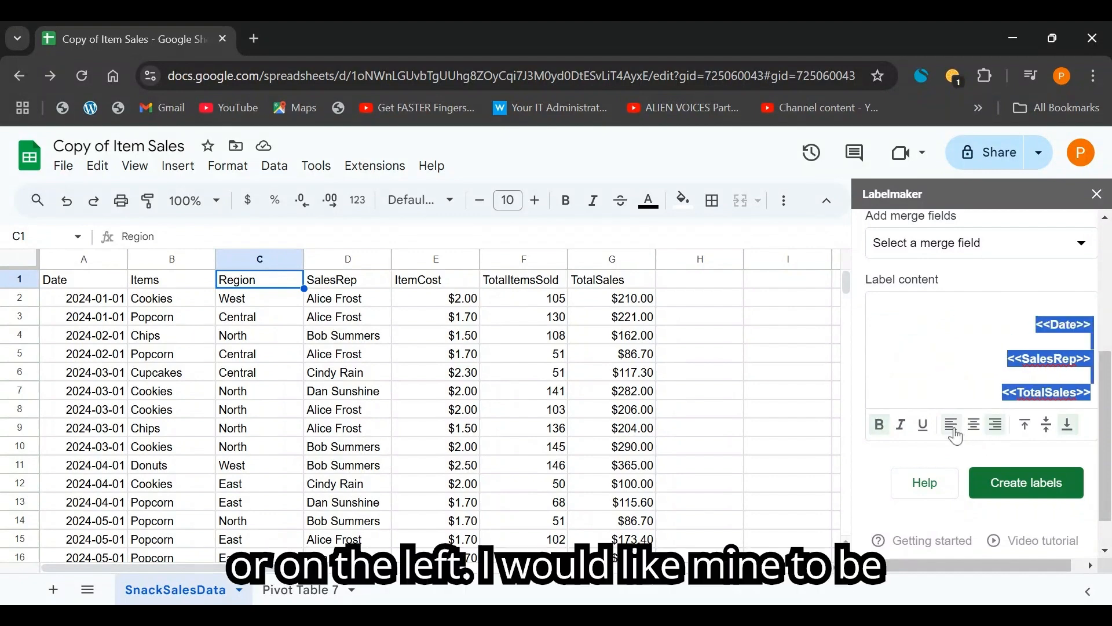
{"action": "left_click", "coordinate": [953, 429]}
{"action": "left_click", "coordinate": [976, 429]}
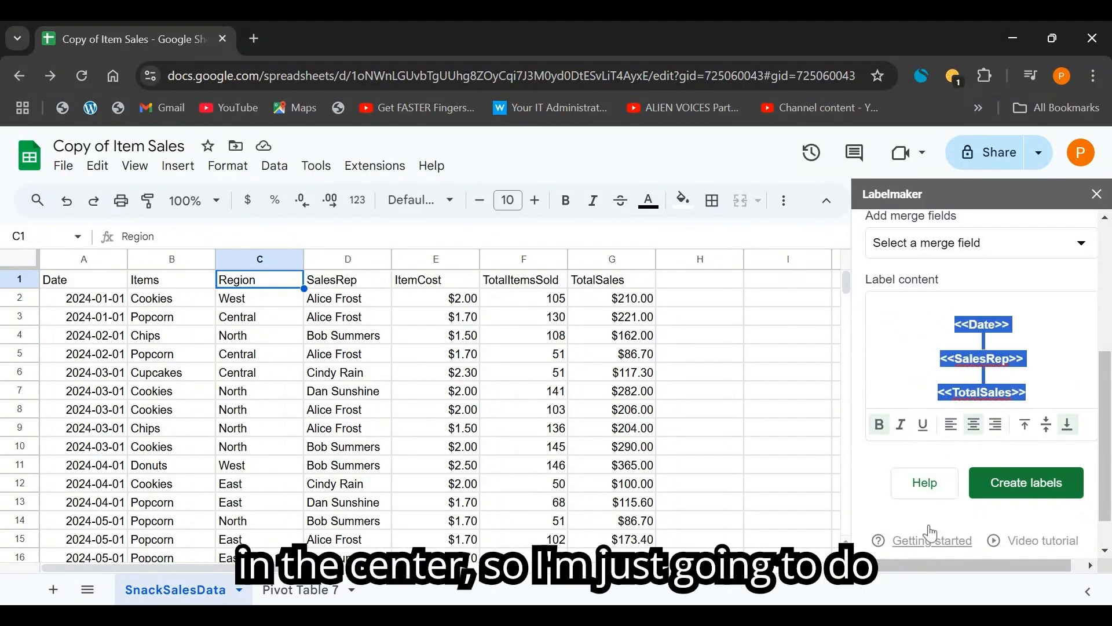
{"action": "left_click", "coordinate": [923, 459]}
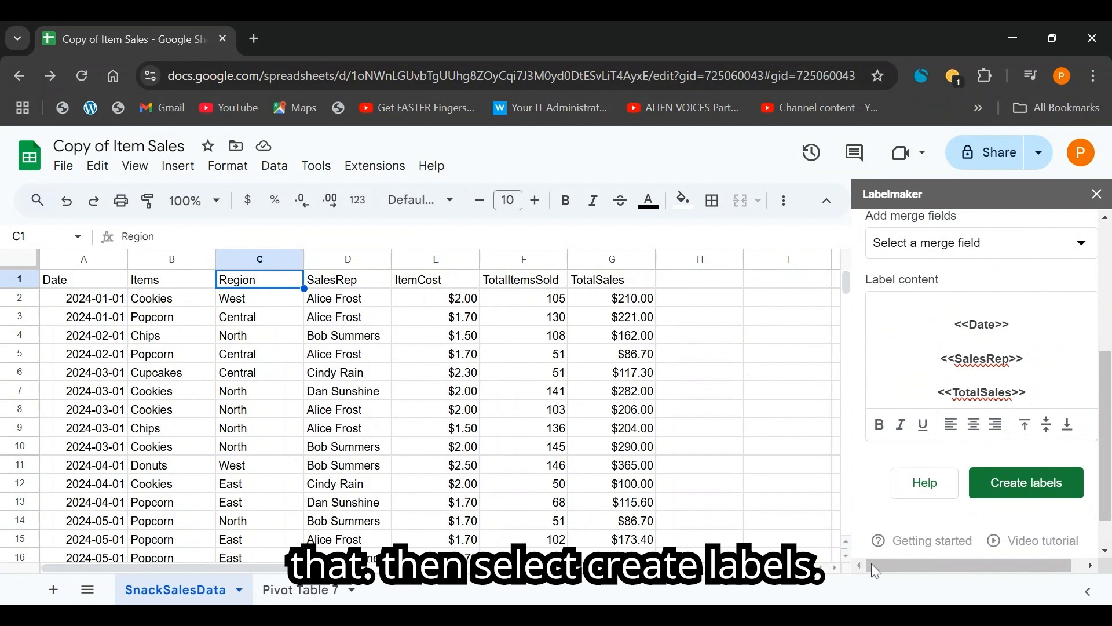
Step: Create the labels, declining the premium upgrade and keeping only the first 50, and open the generated labels document
{"action": "left_click", "coordinate": [1021, 487]}
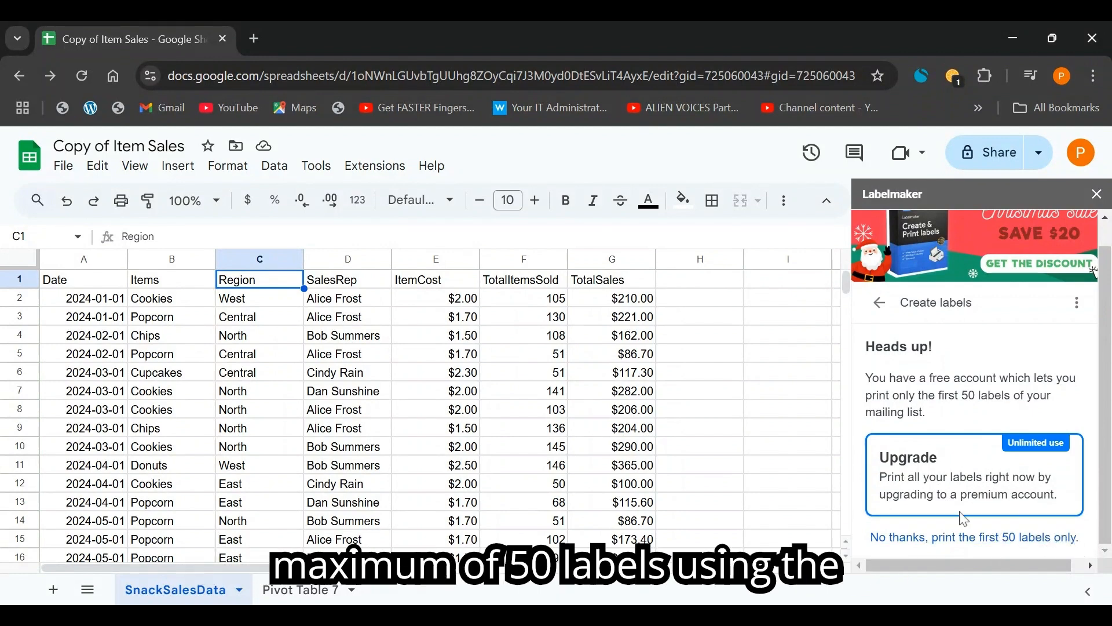
{"action": "left_click", "coordinate": [1036, 537]}
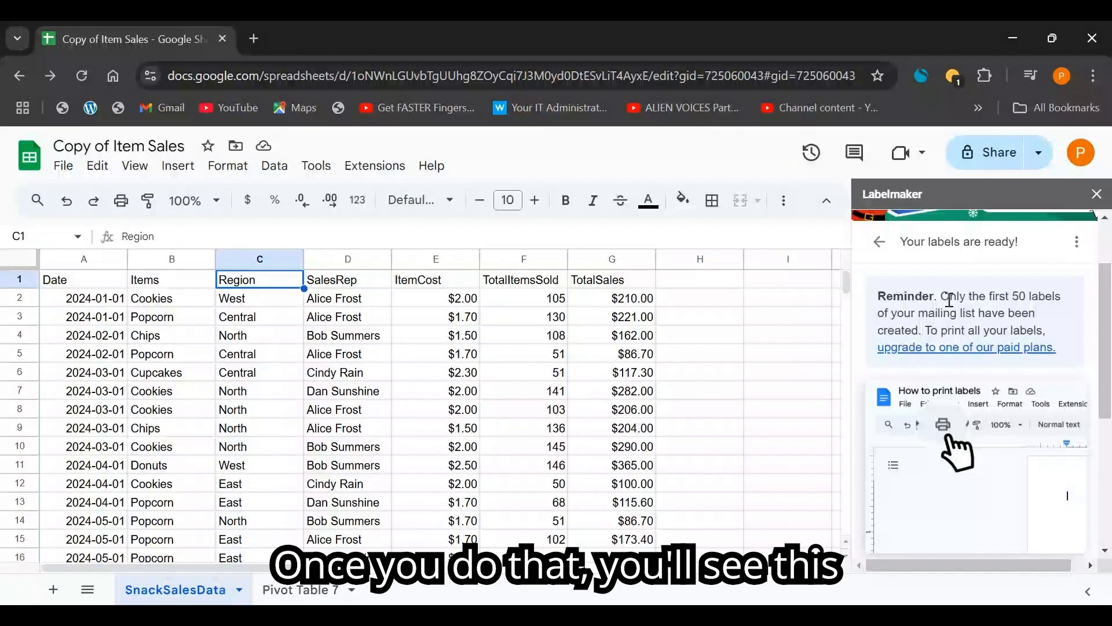
{"action": "scroll", "coordinate": [974, 417], "scroll_direction": "down", "scroll_amount": 2}
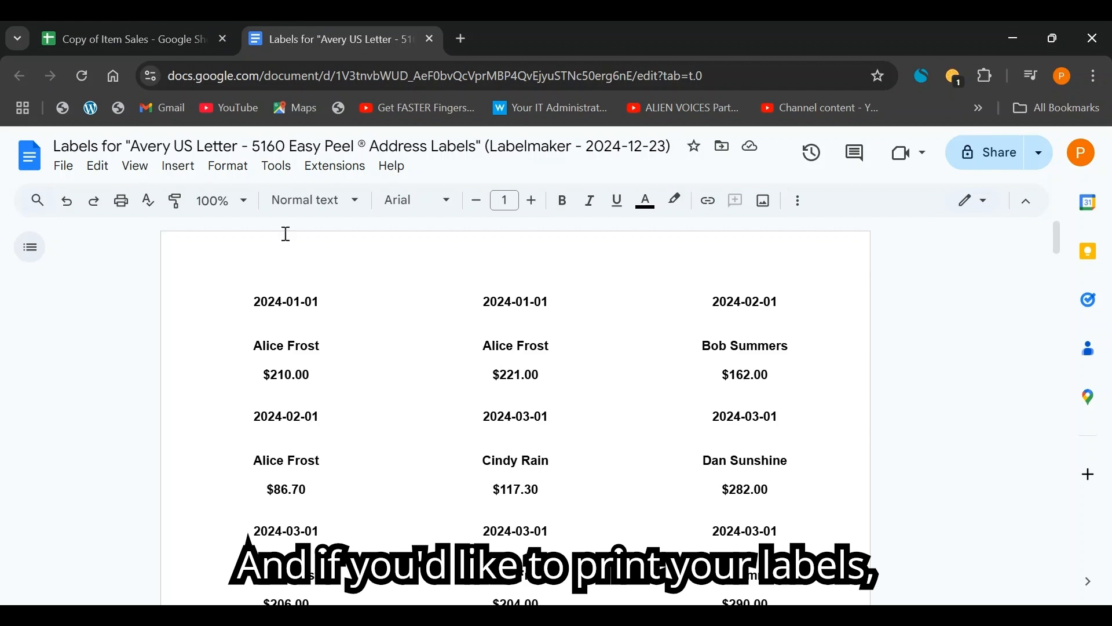
Step: Check the paper size and margins among the additional print settings of the labels document, and cancel printing
{"action": "left_click", "coordinate": [123, 208]}
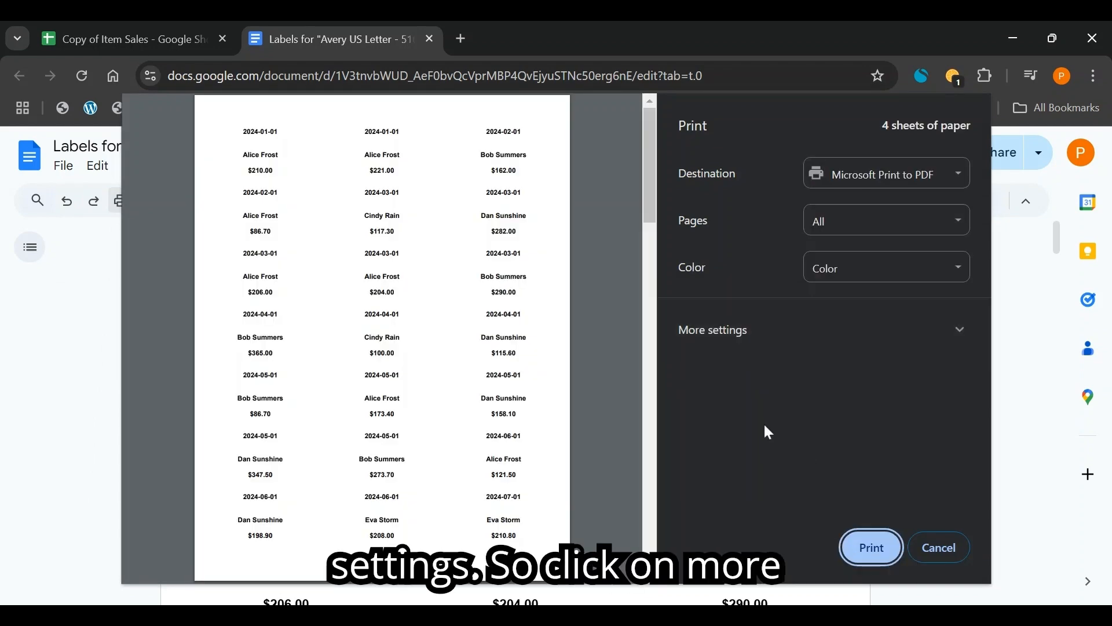
{"action": "left_click", "coordinate": [738, 332]}
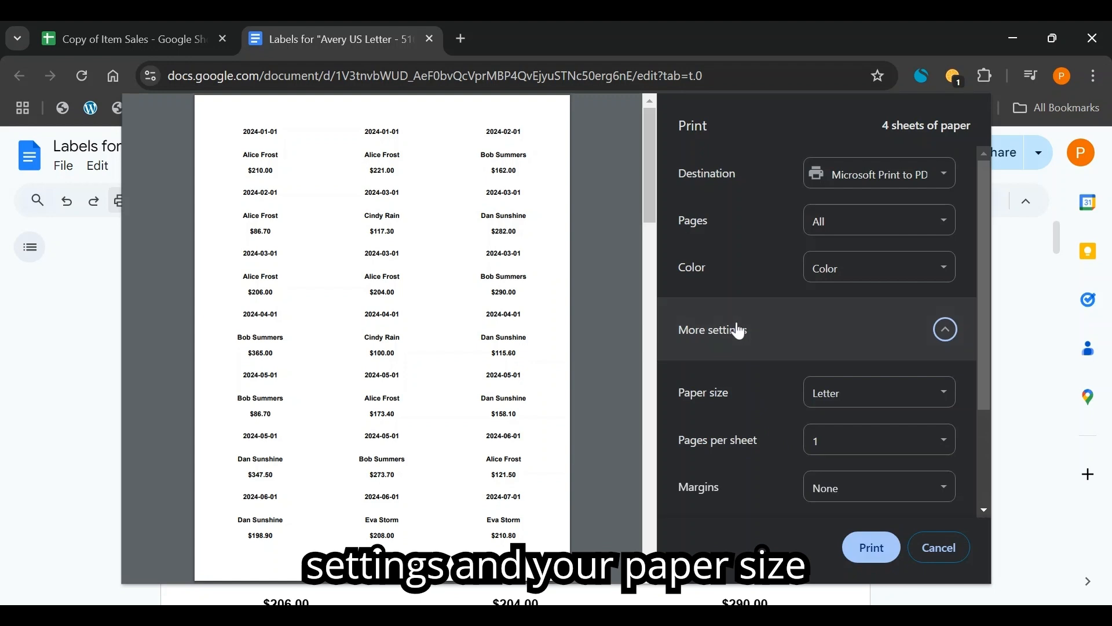
{"action": "scroll", "coordinate": [748, 319], "scroll_direction": "down", "scroll_amount": 2}
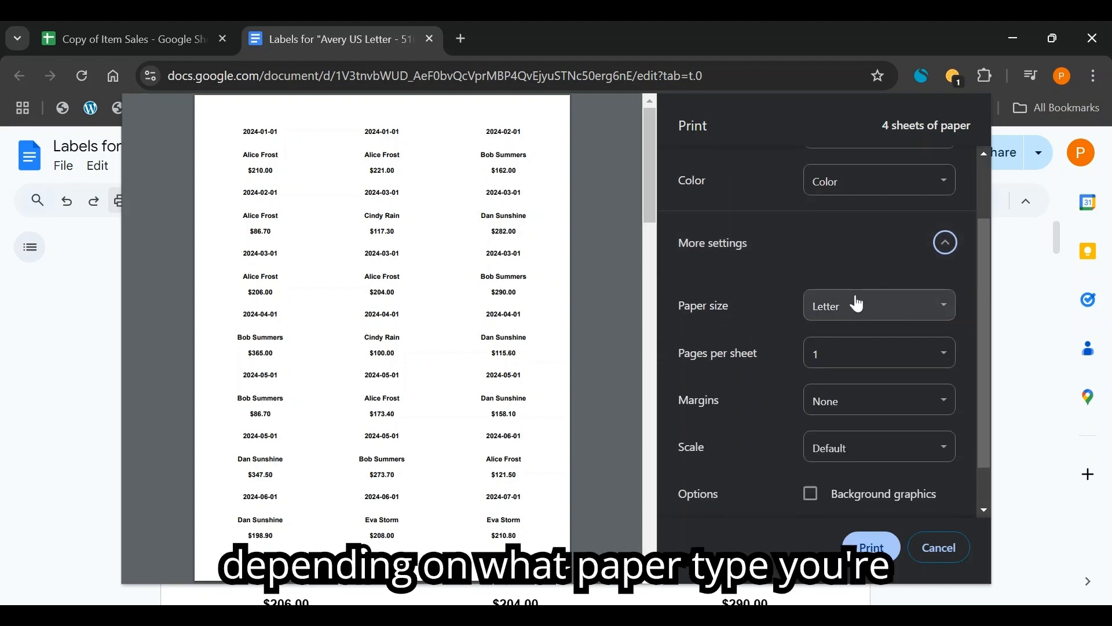
{"action": "left_click", "coordinate": [889, 313]}
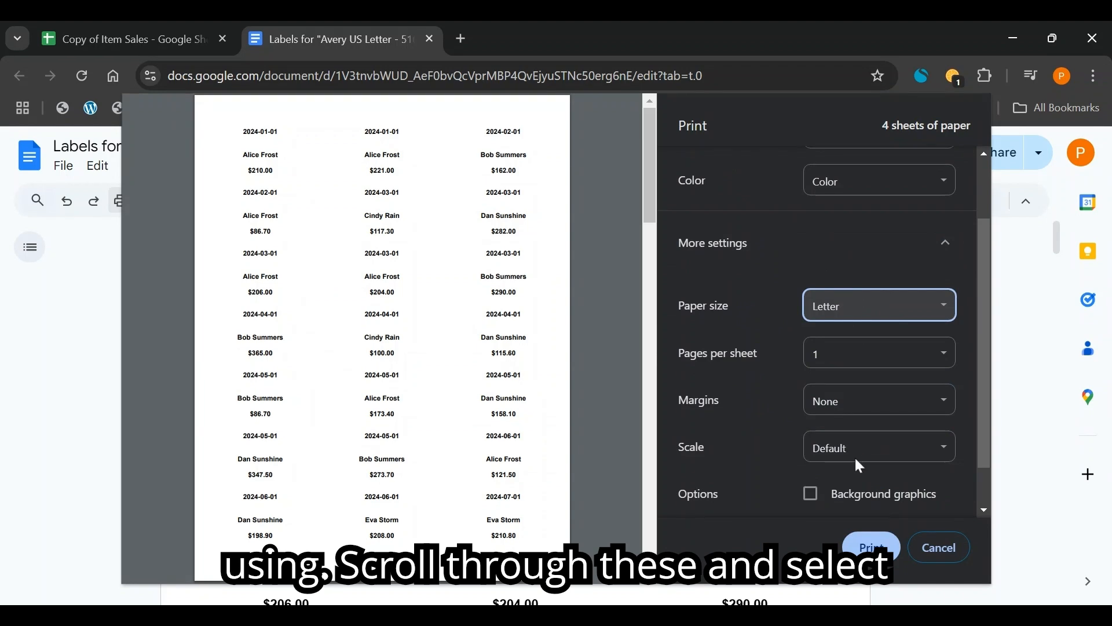
{"action": "left_click", "coordinate": [791, 278]}
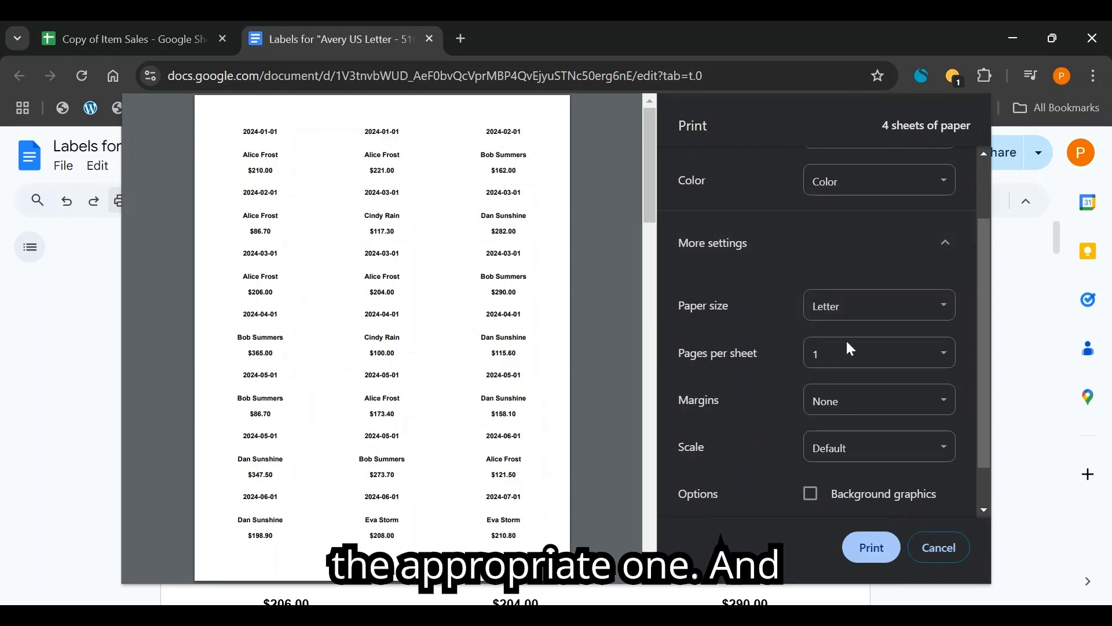
{"action": "scroll", "coordinate": [699, 305], "scroll_direction": "down", "scroll_amount": 1}
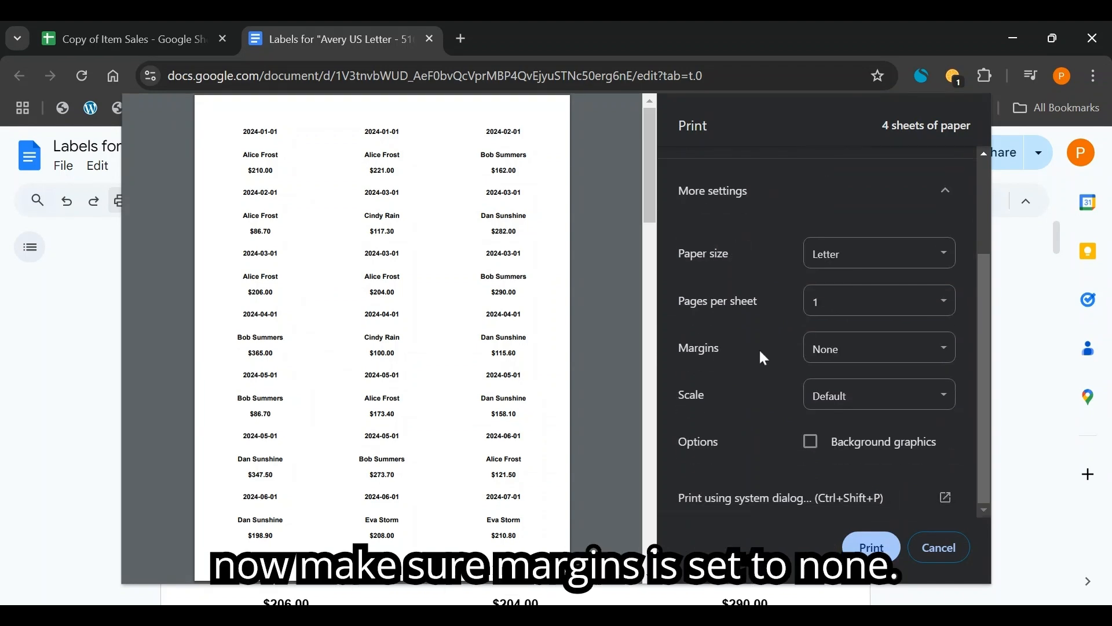
{"action": "left_click", "coordinate": [873, 348]}
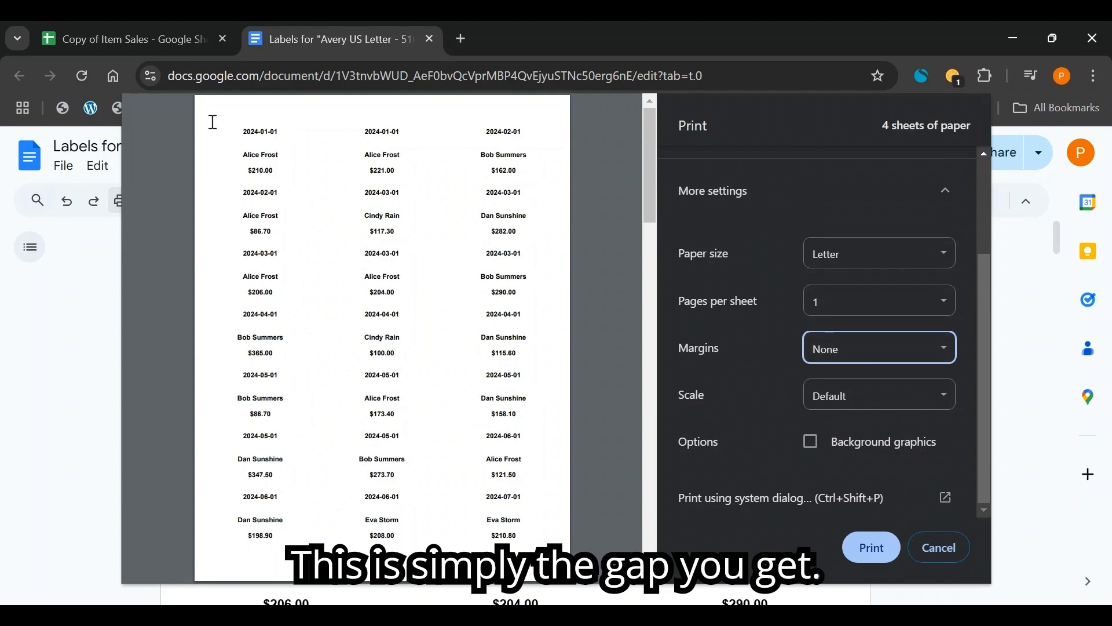
{"action": "left_click", "coordinate": [367, 344]}
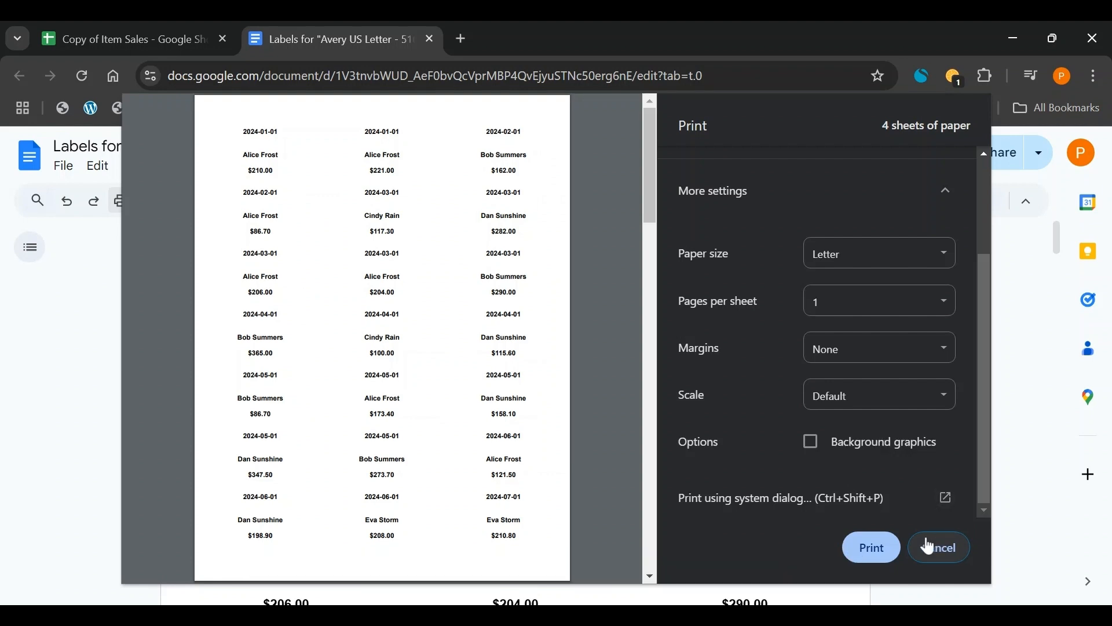
{"action": "left_click", "coordinate": [929, 547]}
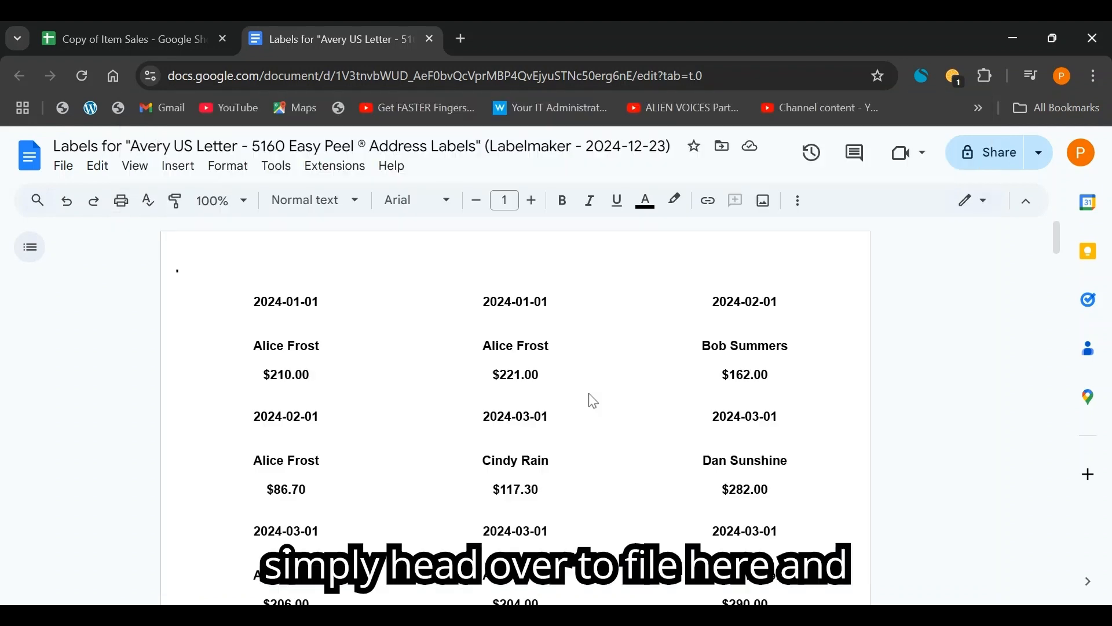
Step: Download the labels document as a PDF Document (.pdf)
{"action": "left_click", "coordinate": [64, 168]}
{"action": "mouse_move", "coordinate": [148, 361]}
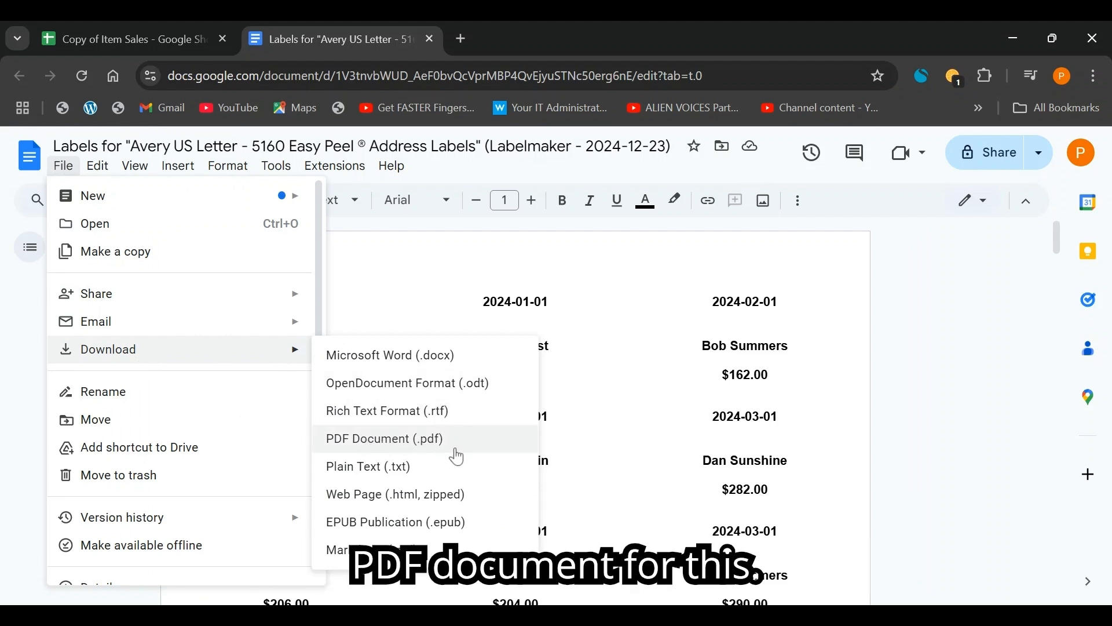
{"action": "left_click", "coordinate": [506, 450]}
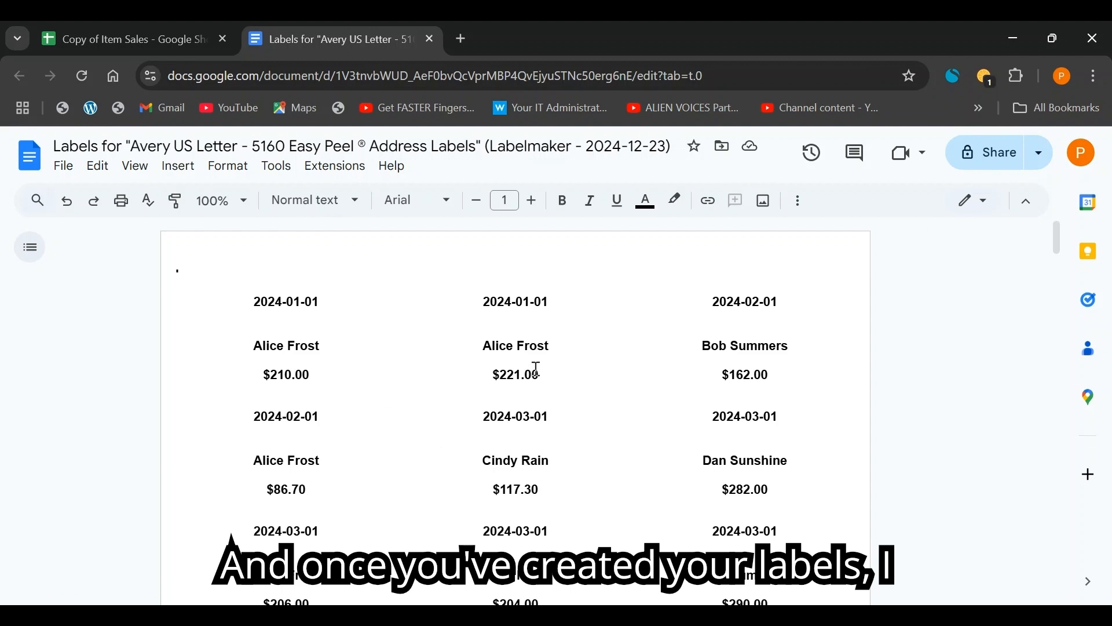